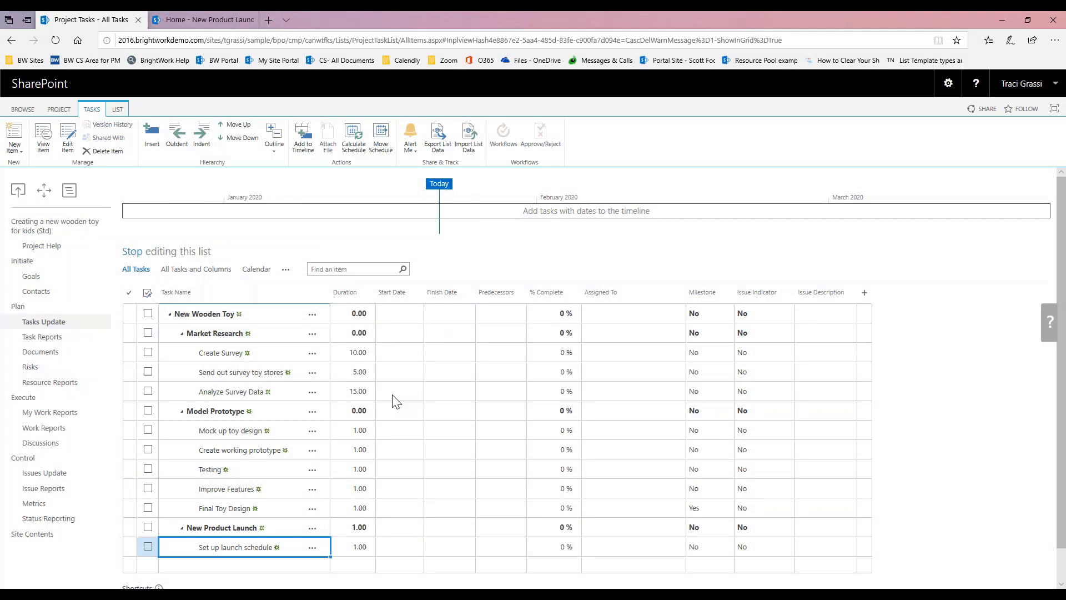
Step: Set durations for Mock up toy design to 5, Create working prototype to 20 and Testing to 10
click(346, 434)
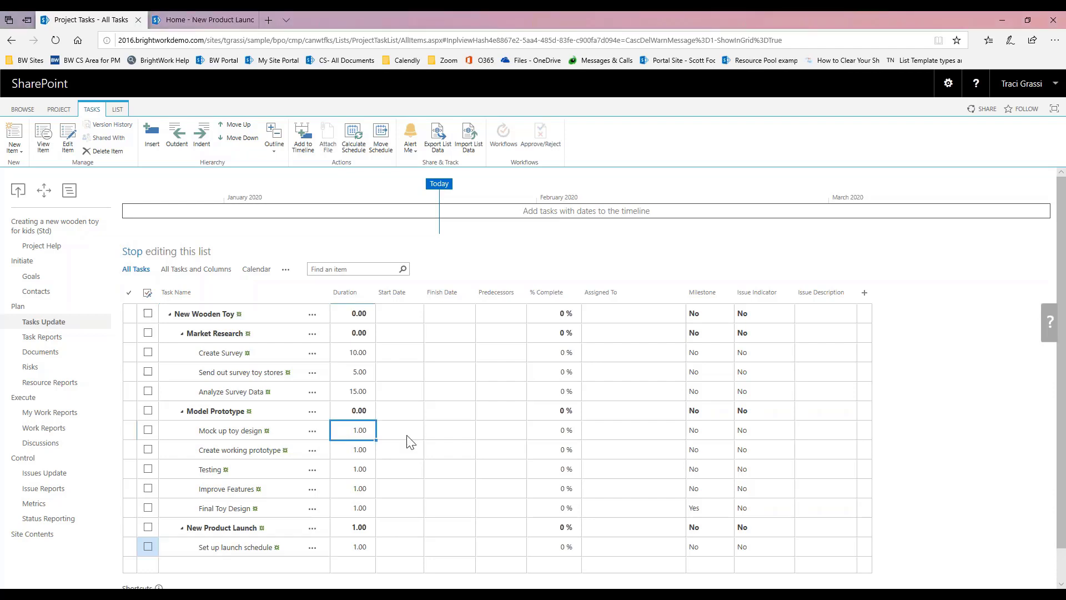
text(5)
key(Return)
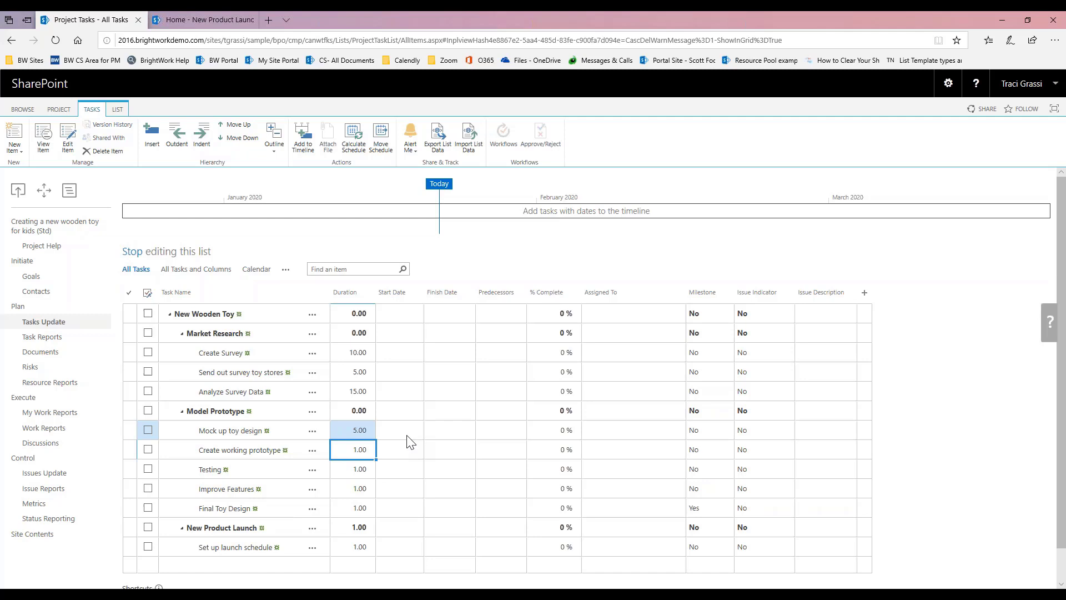
text(20)
key(Return)
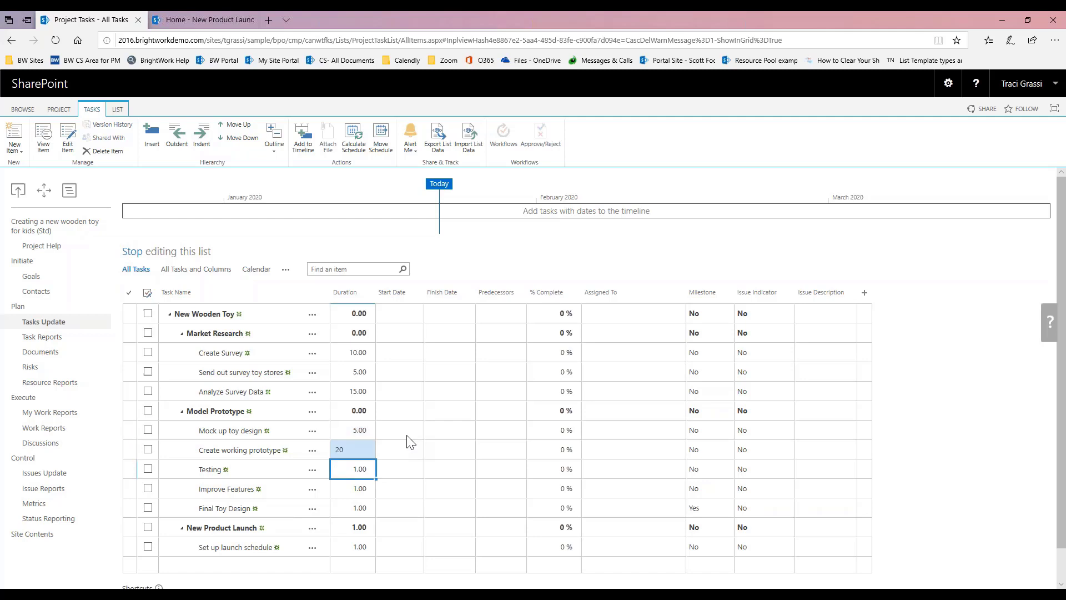
text(10)
key(Return)
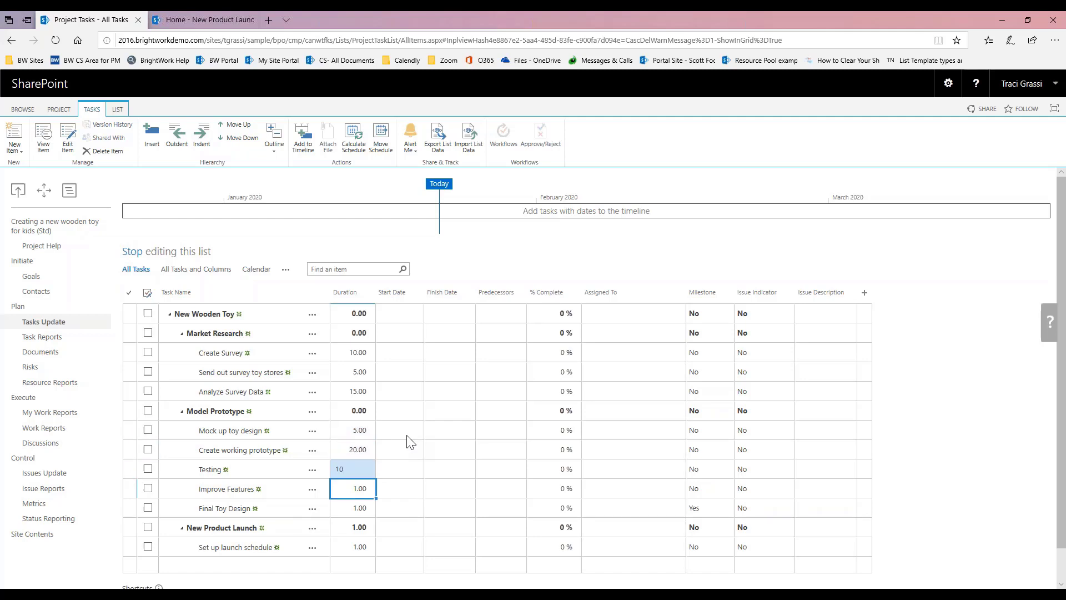
Step: Set durations for Improve Features to 5, Final Toy Design to 10 and Set up launch schedule to 5
text(5)
key(Return)
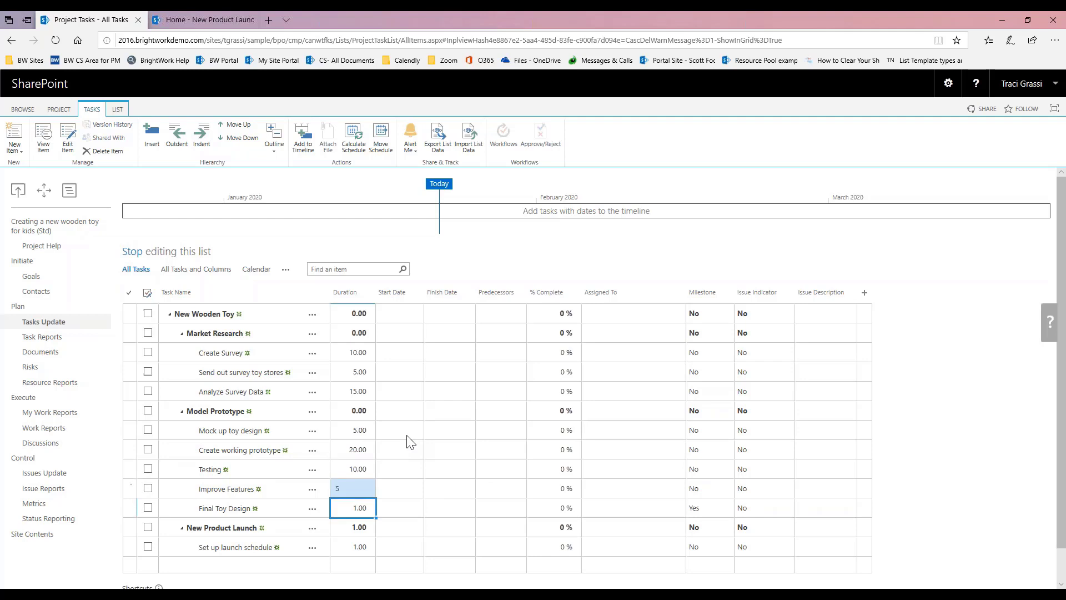
text(1)
key(Return)
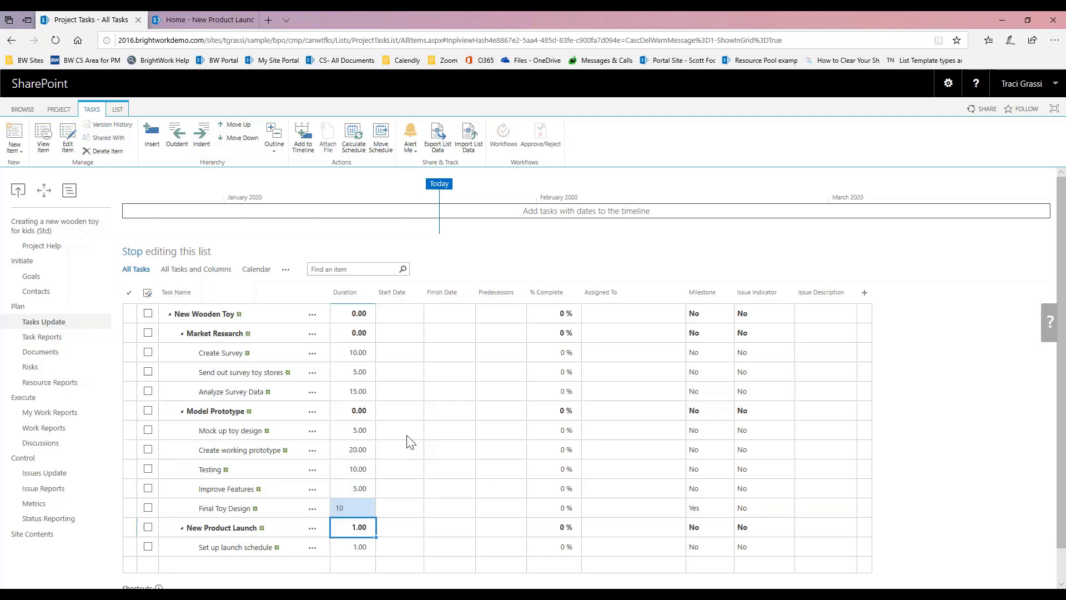
key(Return)
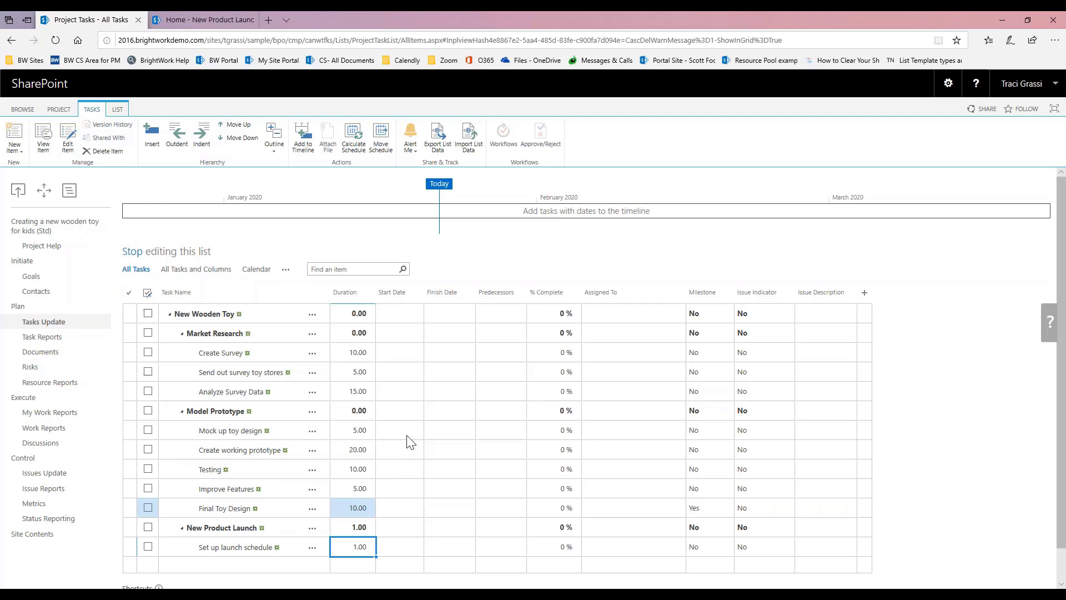
text(5)
key(Return)
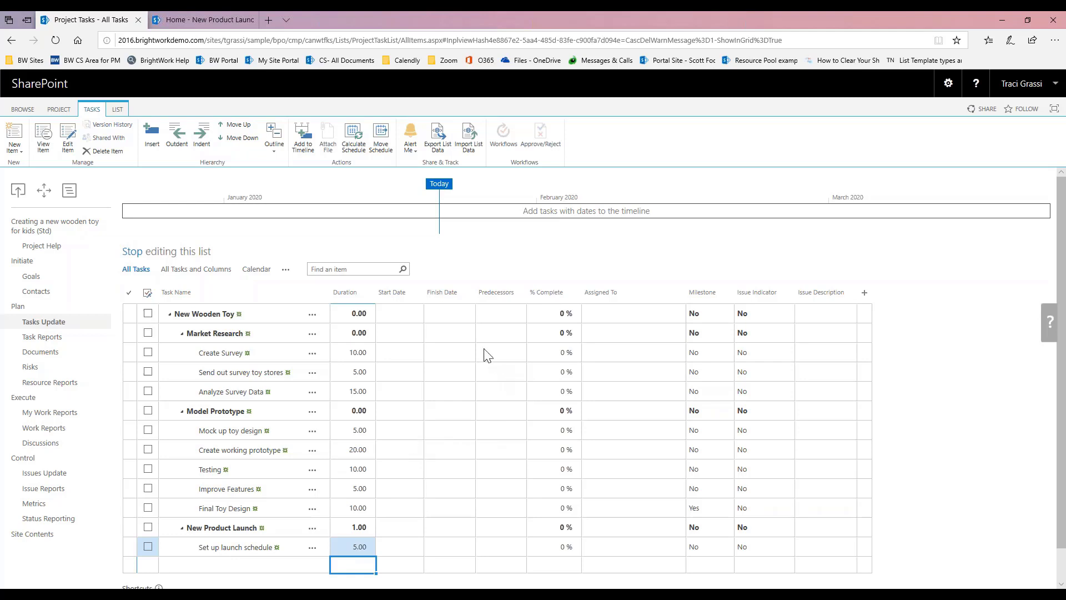
Step: Make Create Survey precede Send out survey toy stores, which precedes Analyze Survey Data
click(498, 374)
click(521, 372)
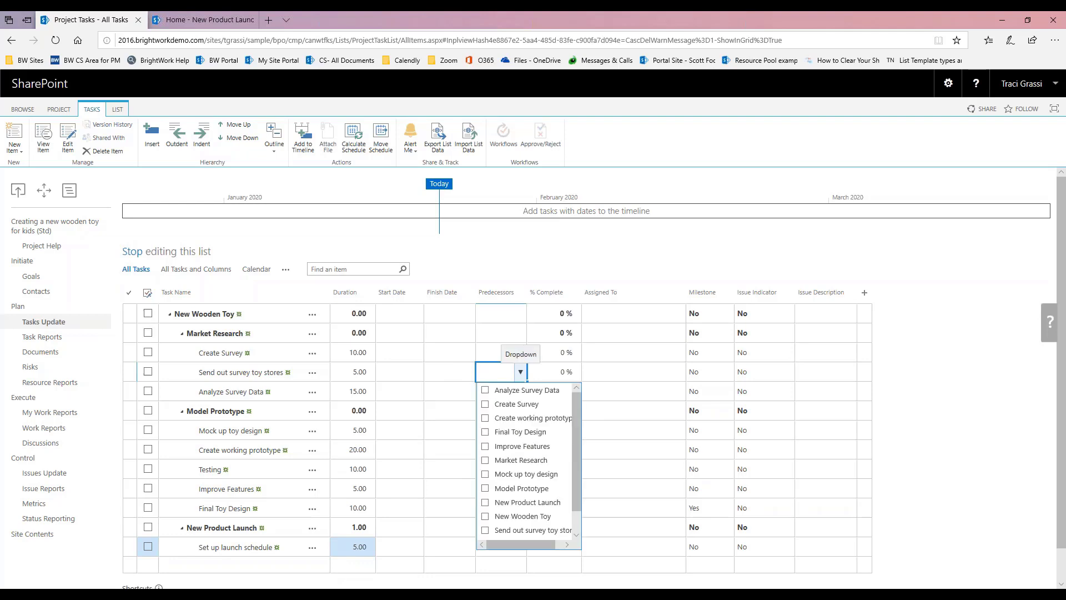
click(486, 404)
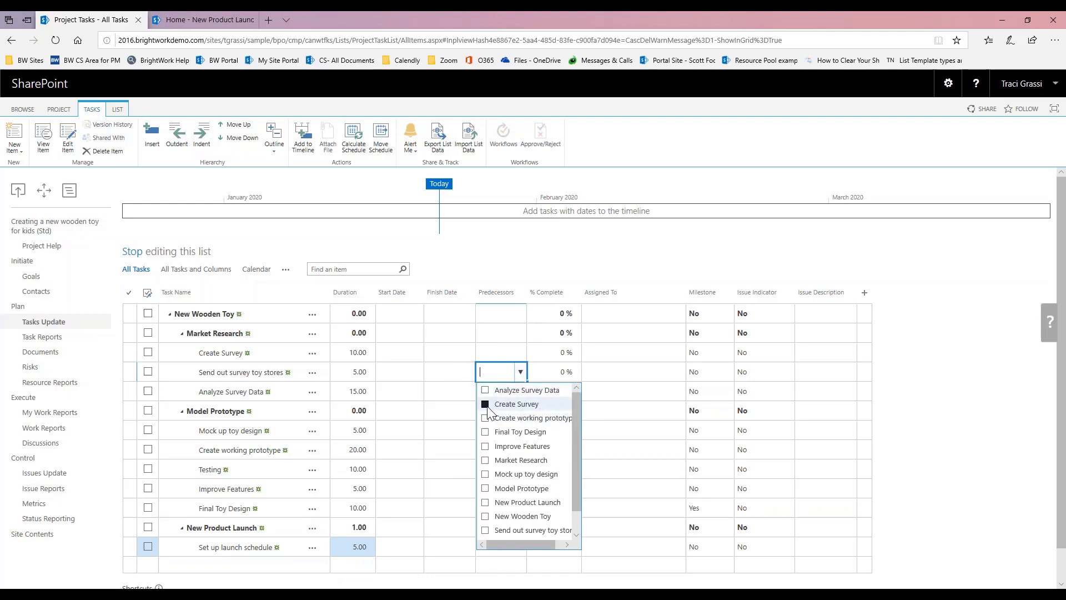
click(439, 393)
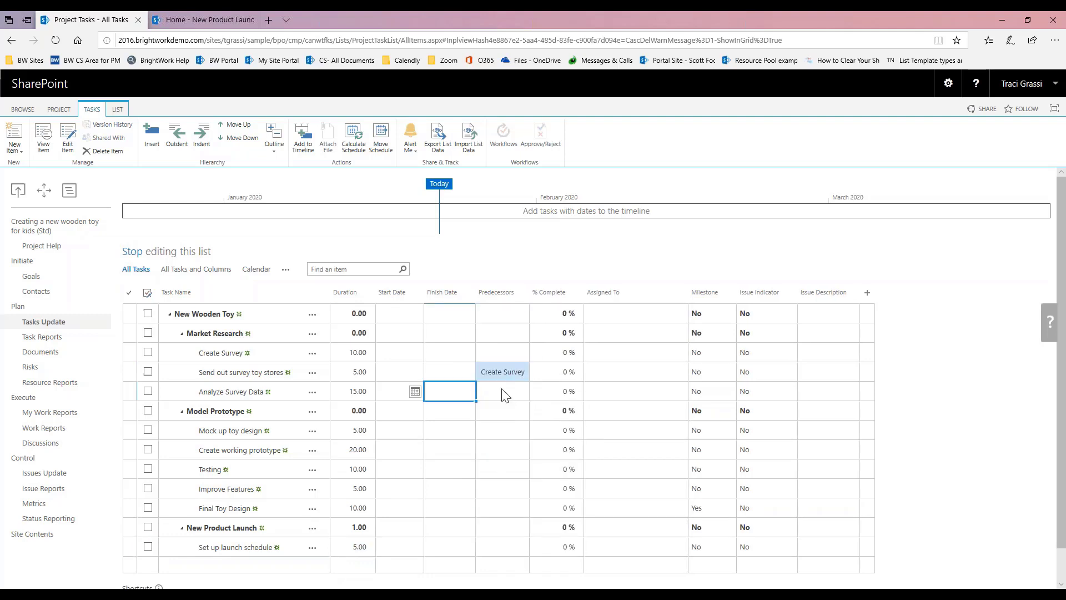
click(505, 393)
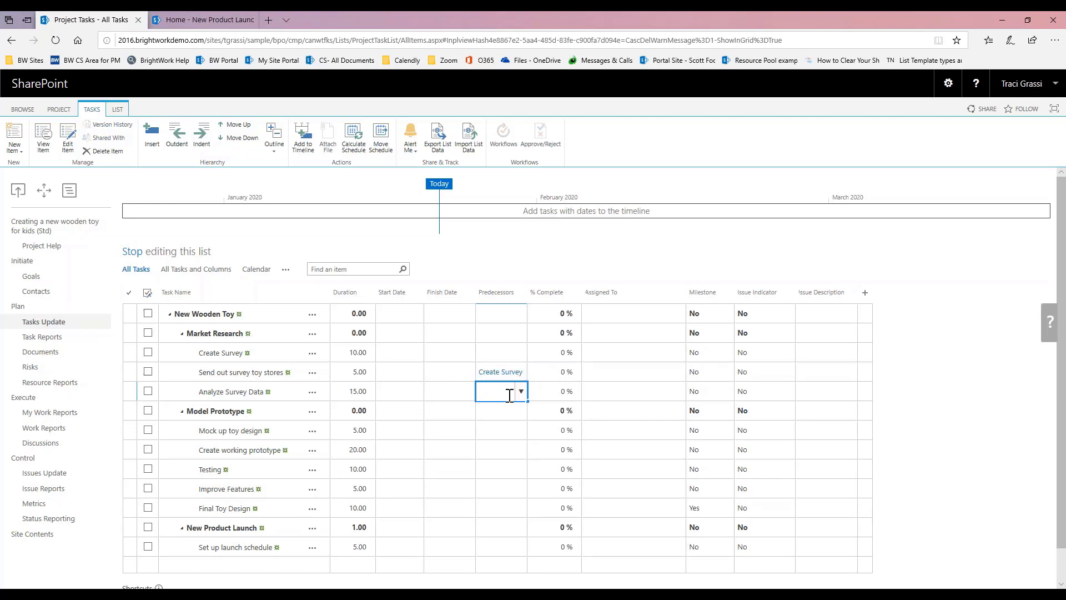
click(522, 391)
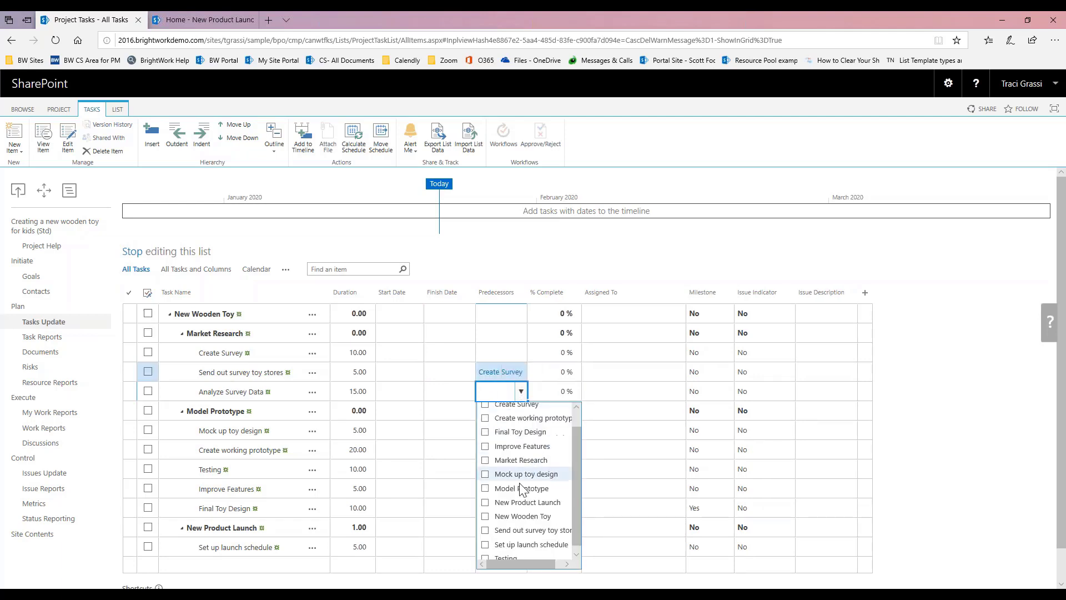
scroll(522, 488, down, 1)
click(486, 524)
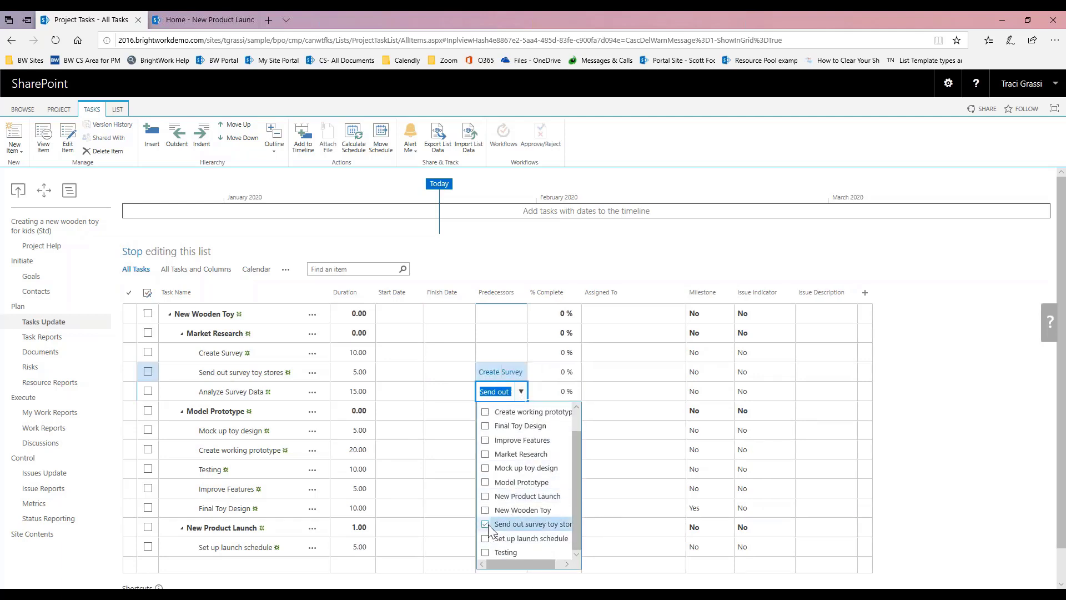
click(439, 487)
Step: Chain predecessors: Analyze Survey Data, then Mock up toy design, Create working prototype, then Testing
click(564, 431)
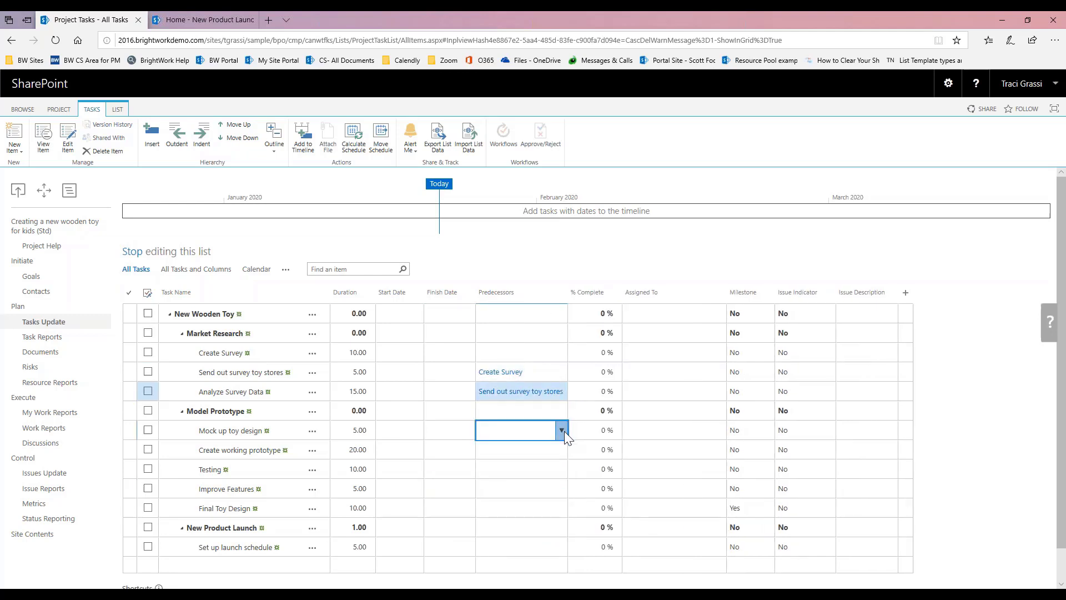
click(562, 430)
click(485, 448)
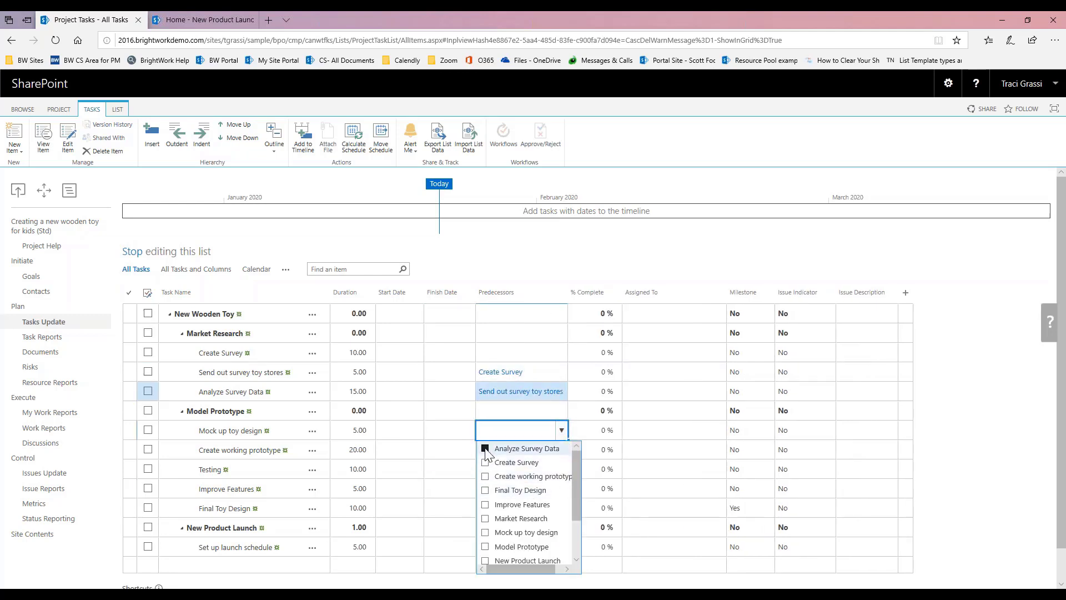
click(455, 458)
click(561, 450)
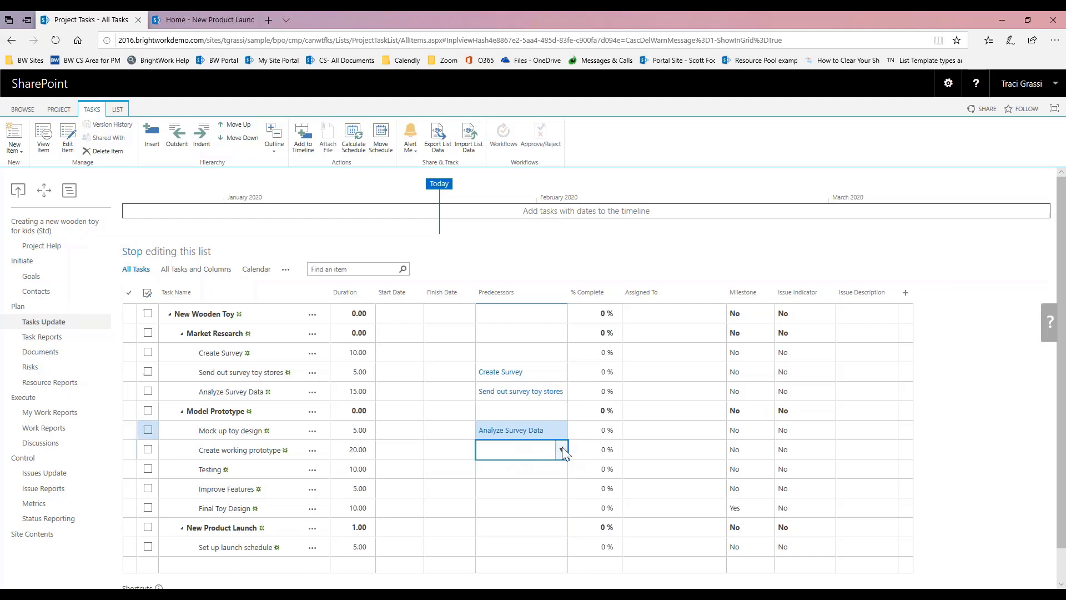
click(562, 448)
scroll(564, 421, down, 1)
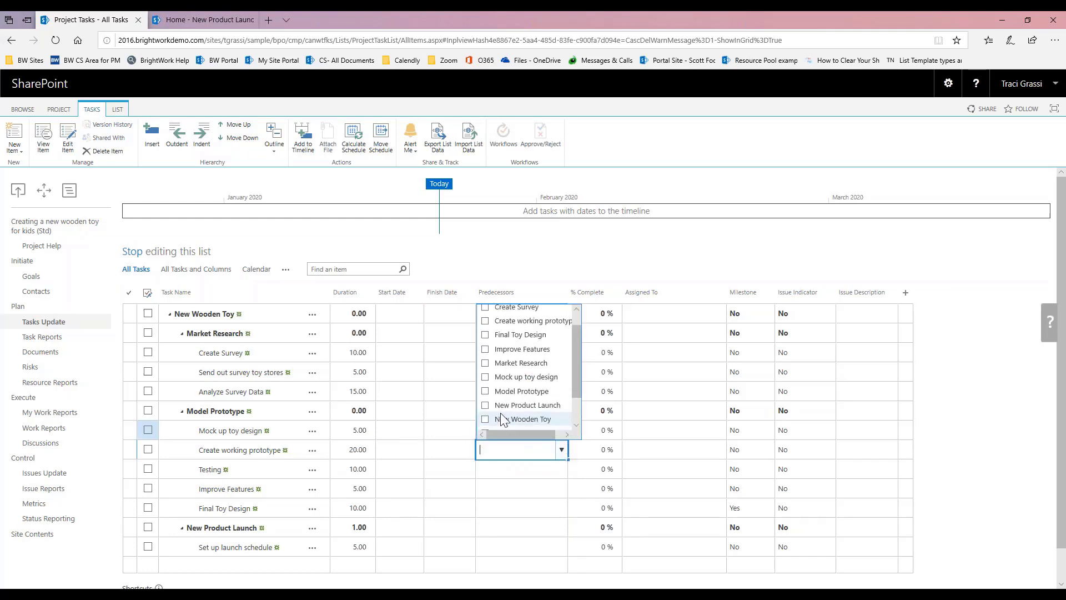
click(485, 376)
click(516, 471)
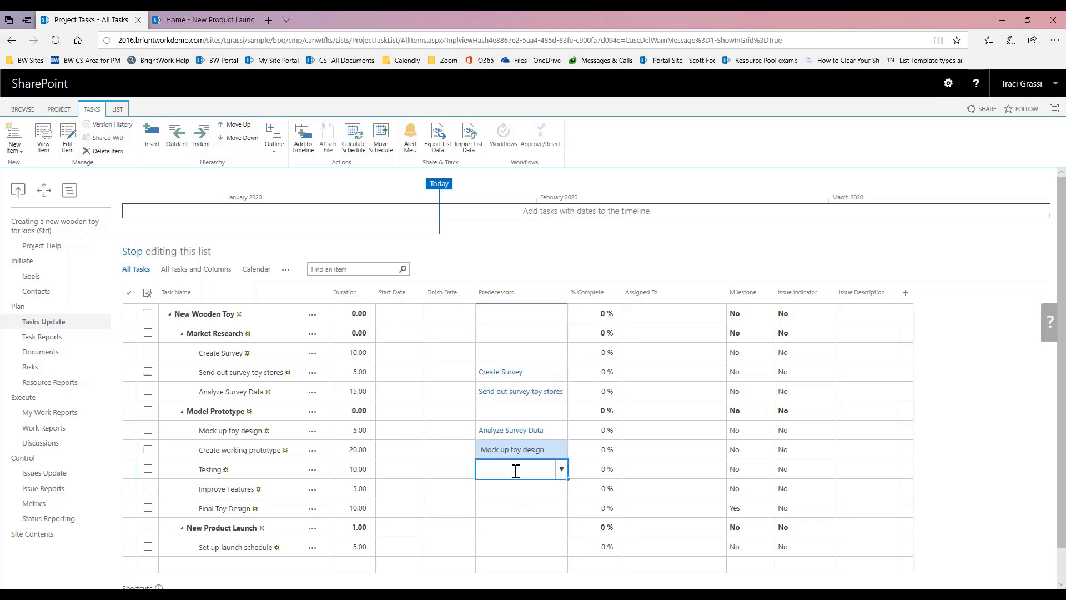
click(561, 469)
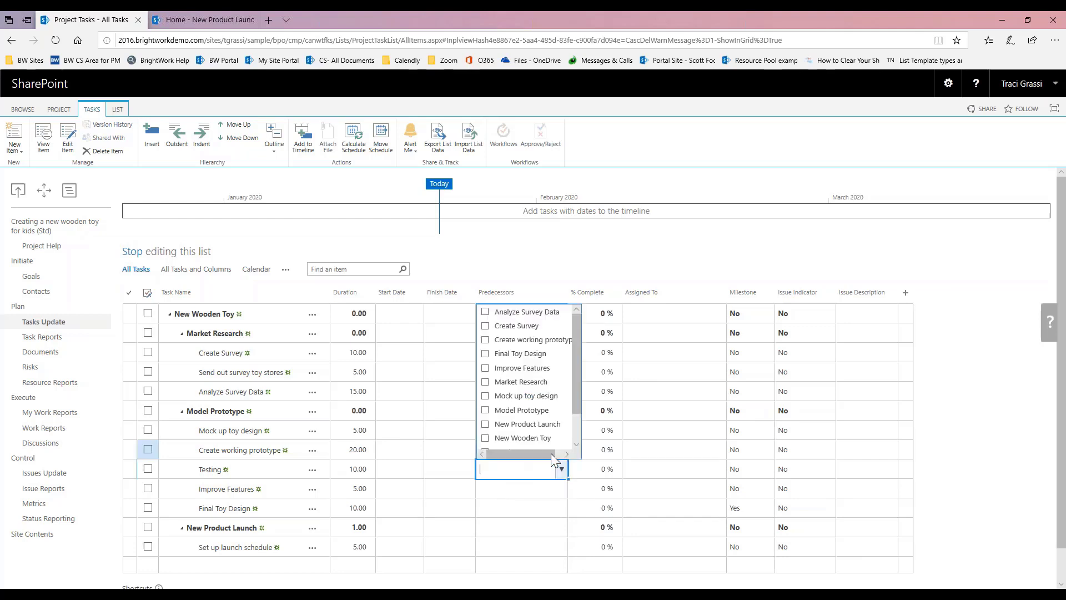
click(486, 339)
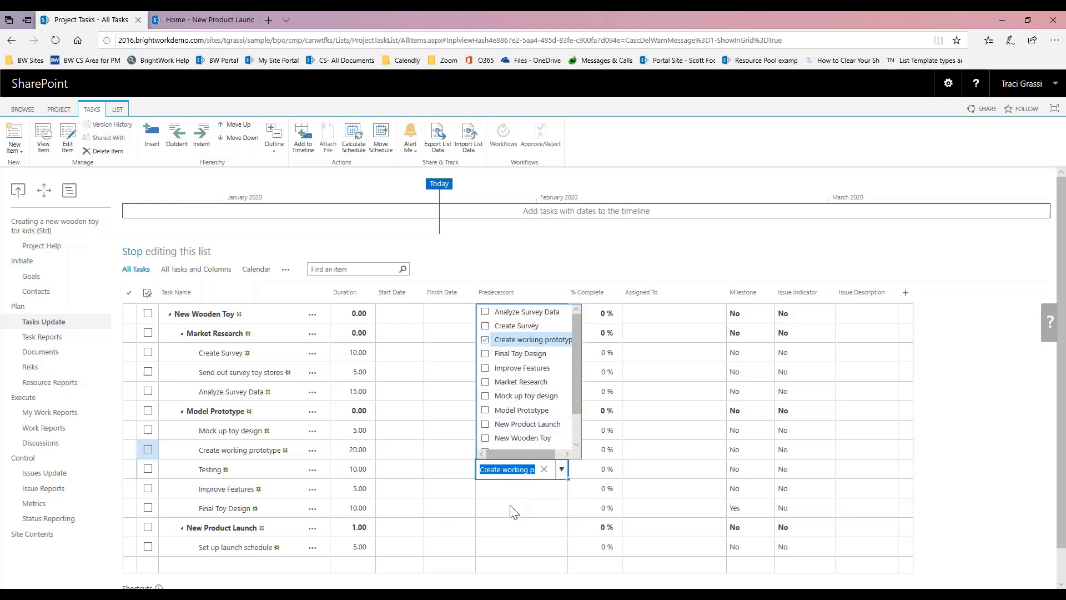
Step: Set Testing as Improve Features' predecessor by pasting the copied task name
click(506, 490)
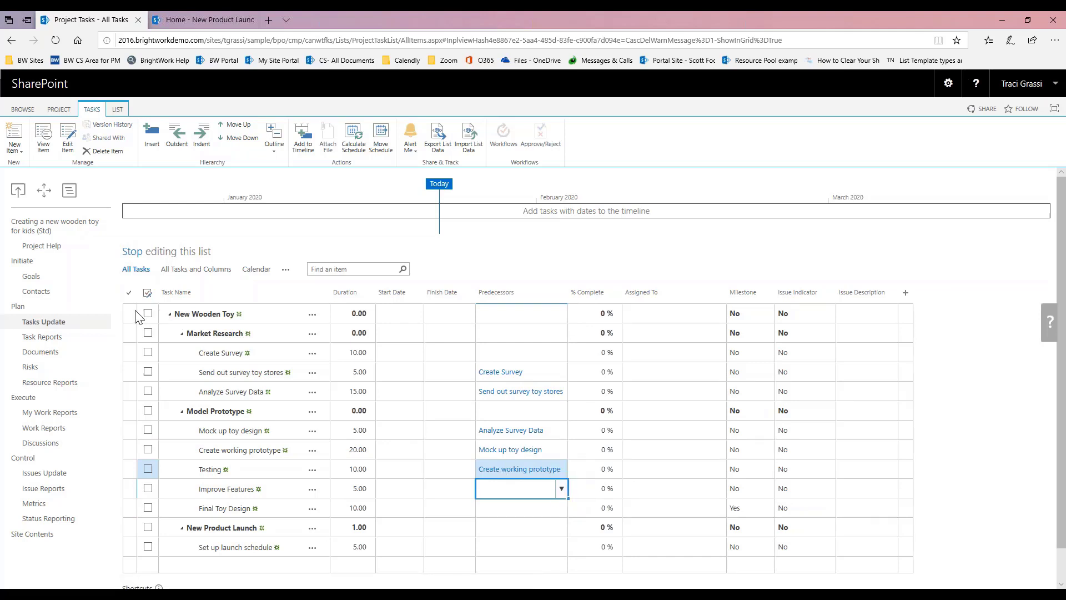
click(562, 488)
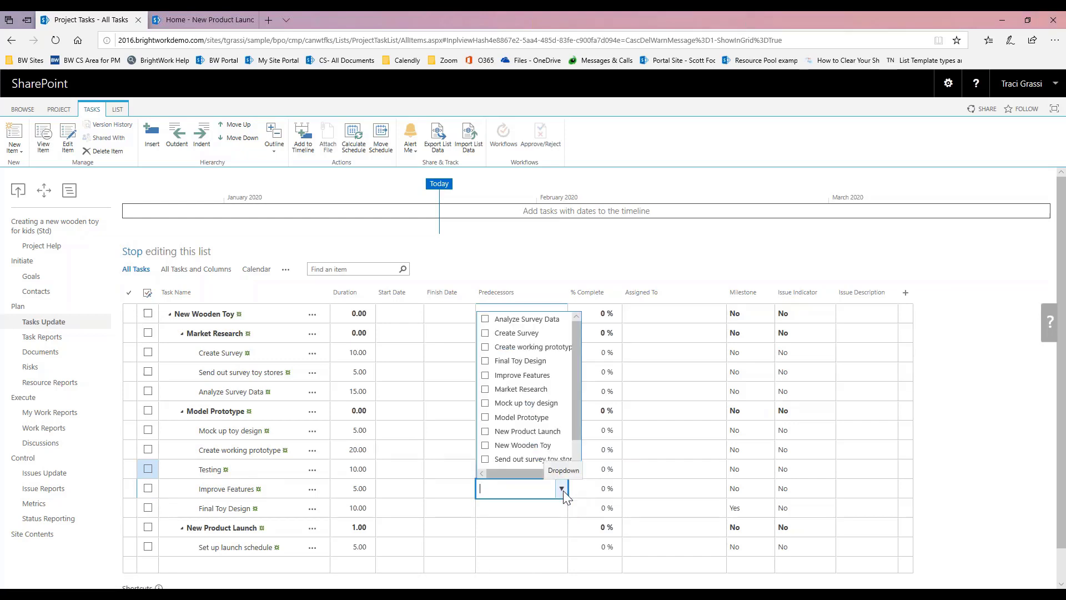
click(485, 375)
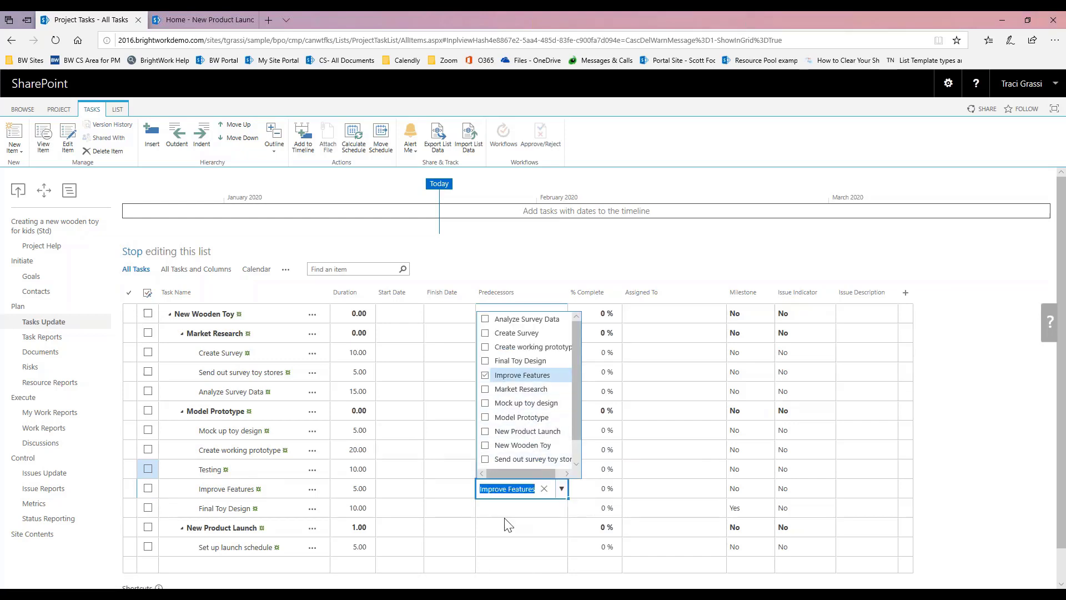
click(499, 507)
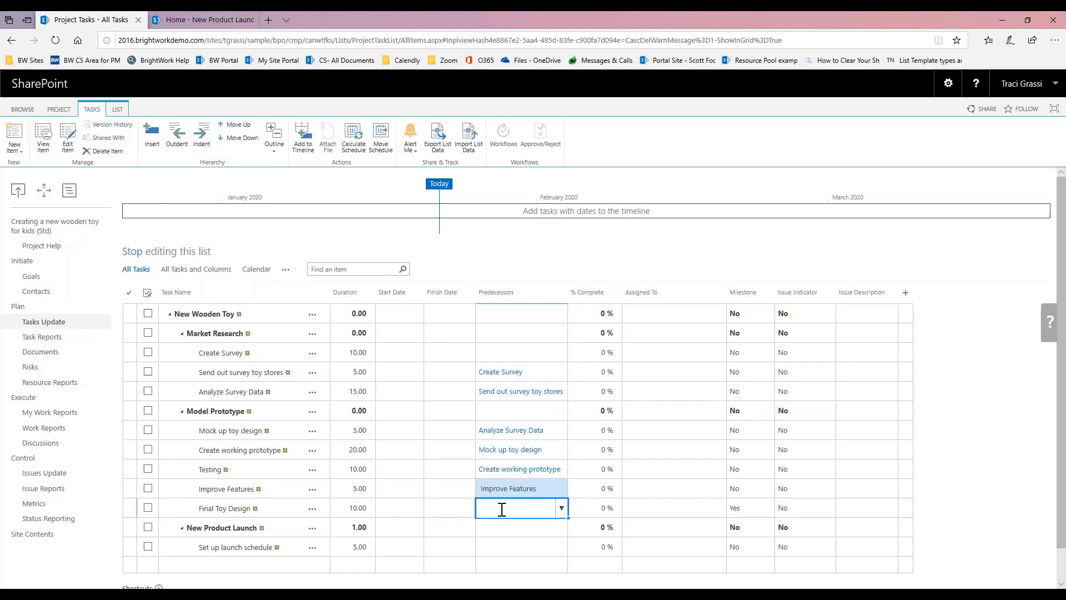
click(276, 473)
key(ctrl+c)
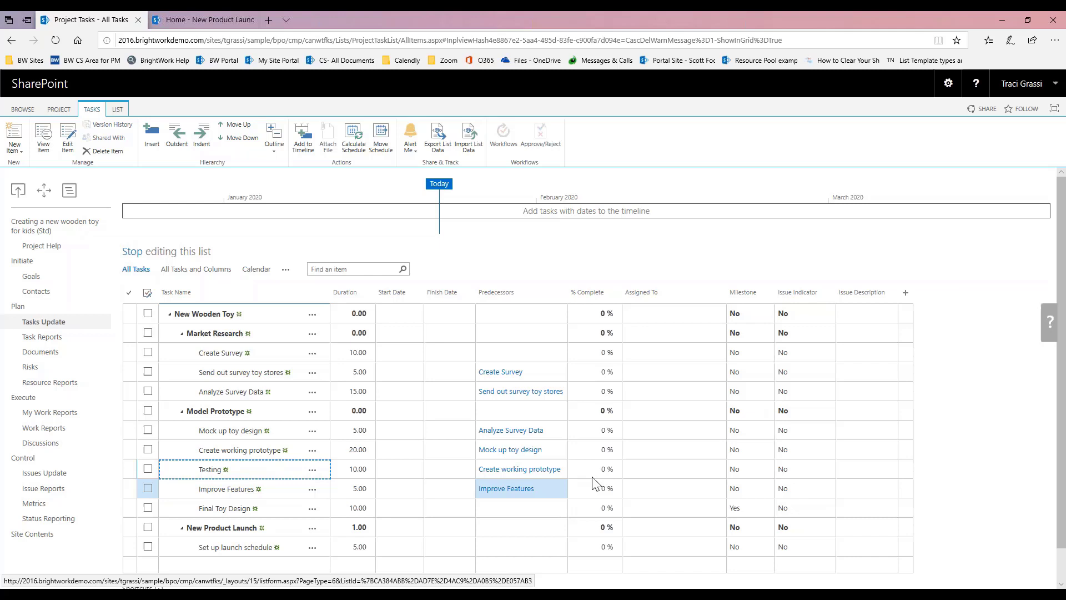
click(548, 489)
key(ctrl+v)
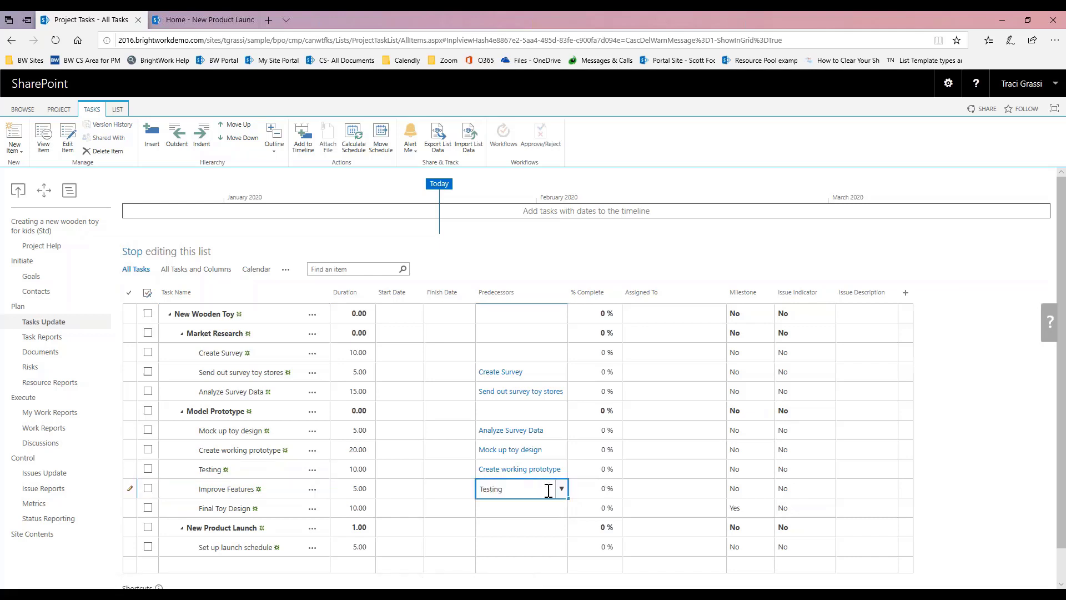
click(517, 506)
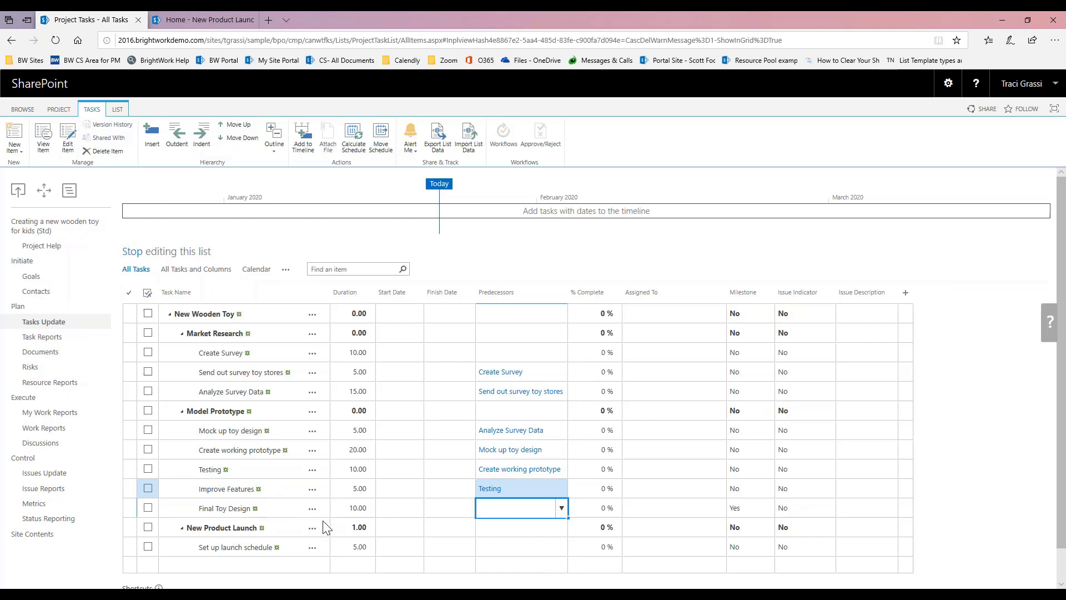
Step: Make Improve Features precede Final Toy Design and Final Toy Design precede Set up launch schedule
click(561, 508)
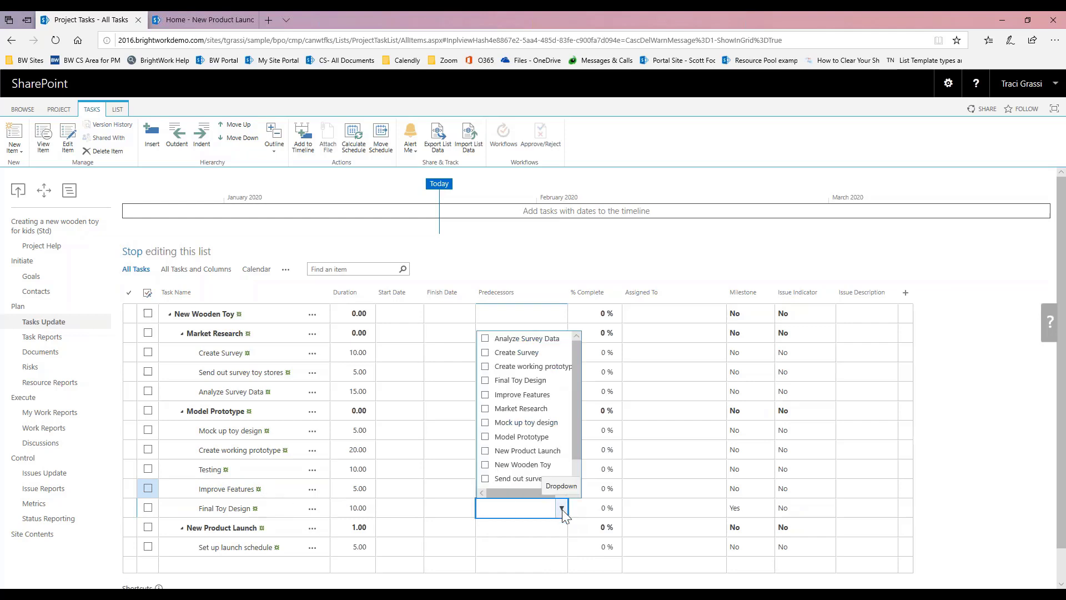
click(485, 394)
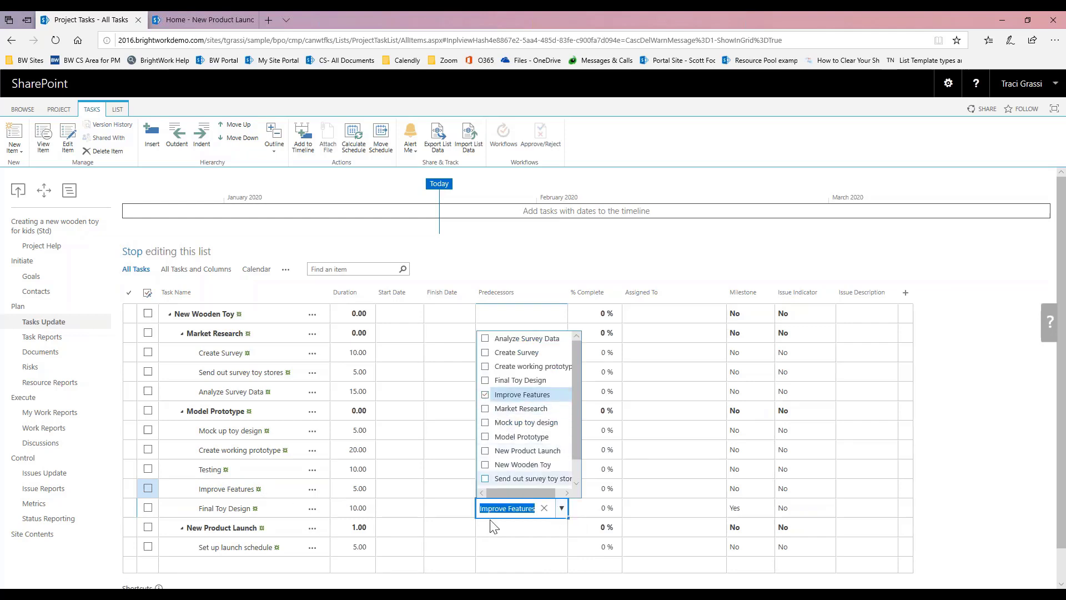
click(499, 551)
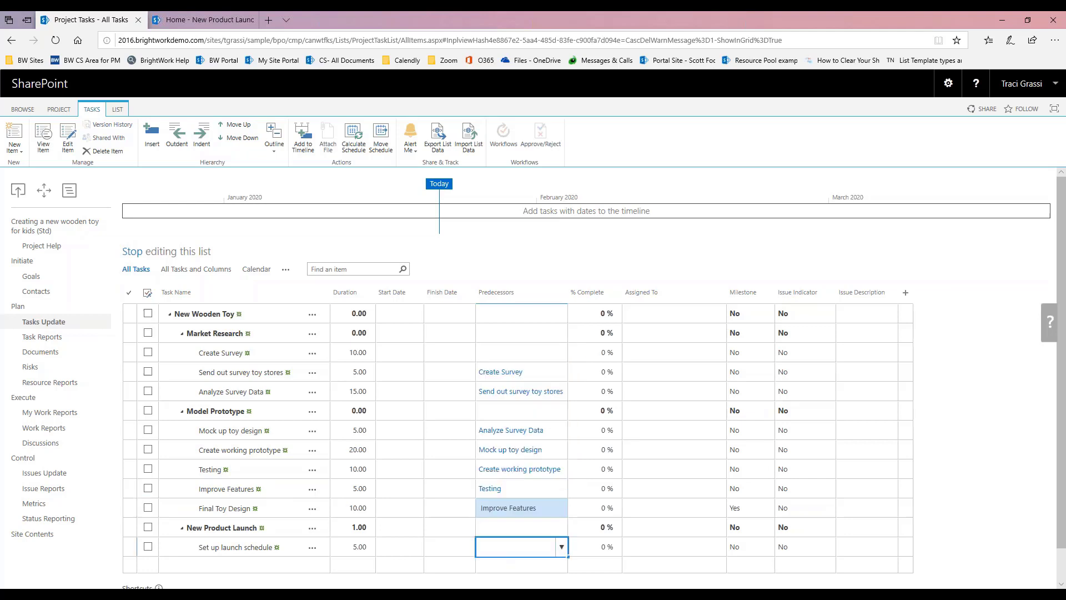
click(562, 548)
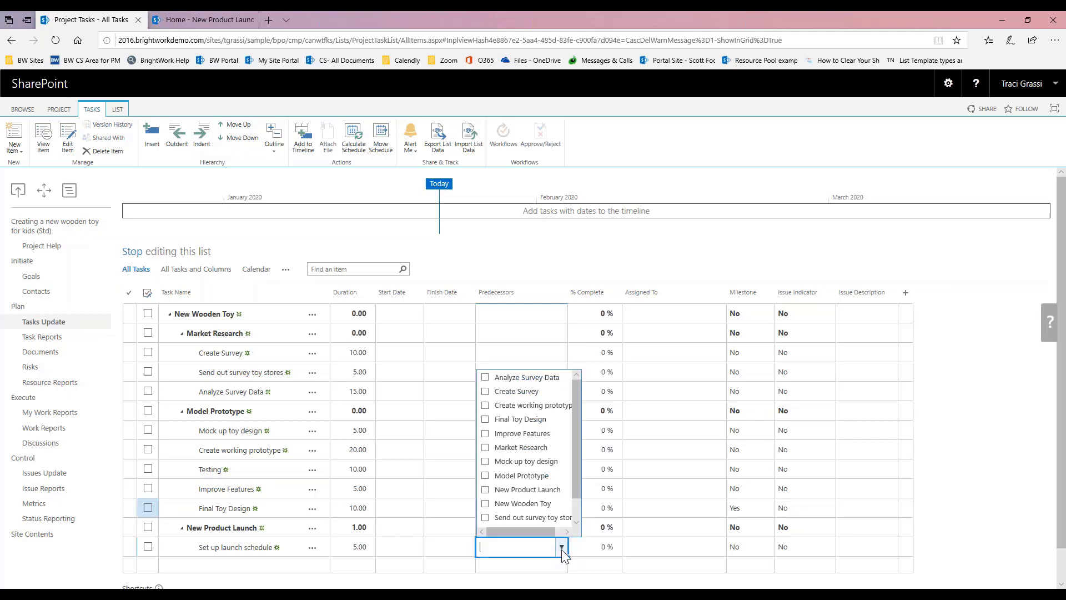
click(485, 419)
Step: Assign the same team member to Create Survey and Analyze Survey Data
click(425, 471)
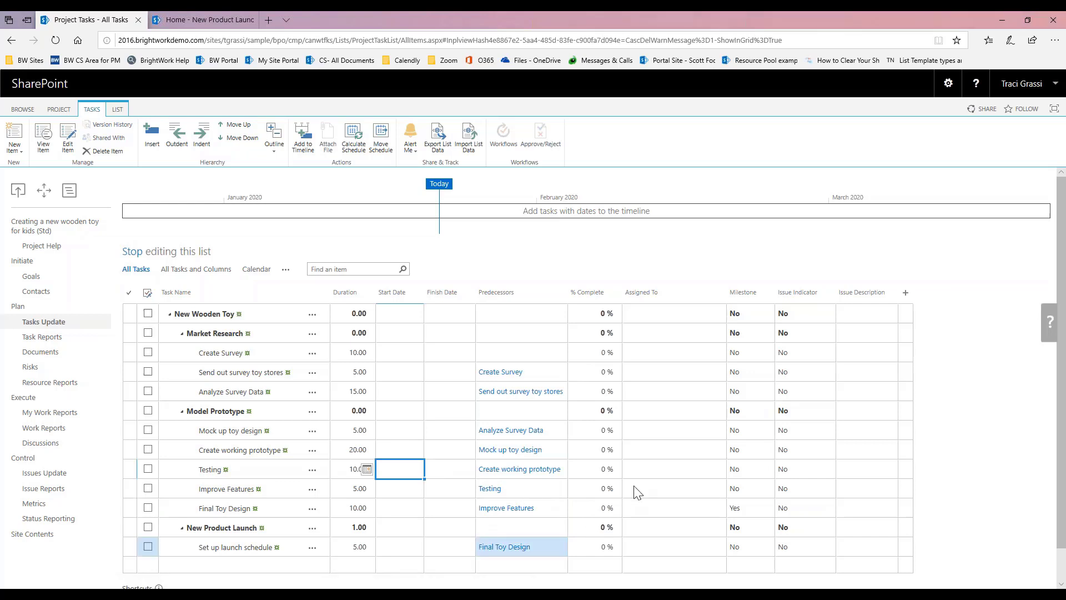
click(674, 352)
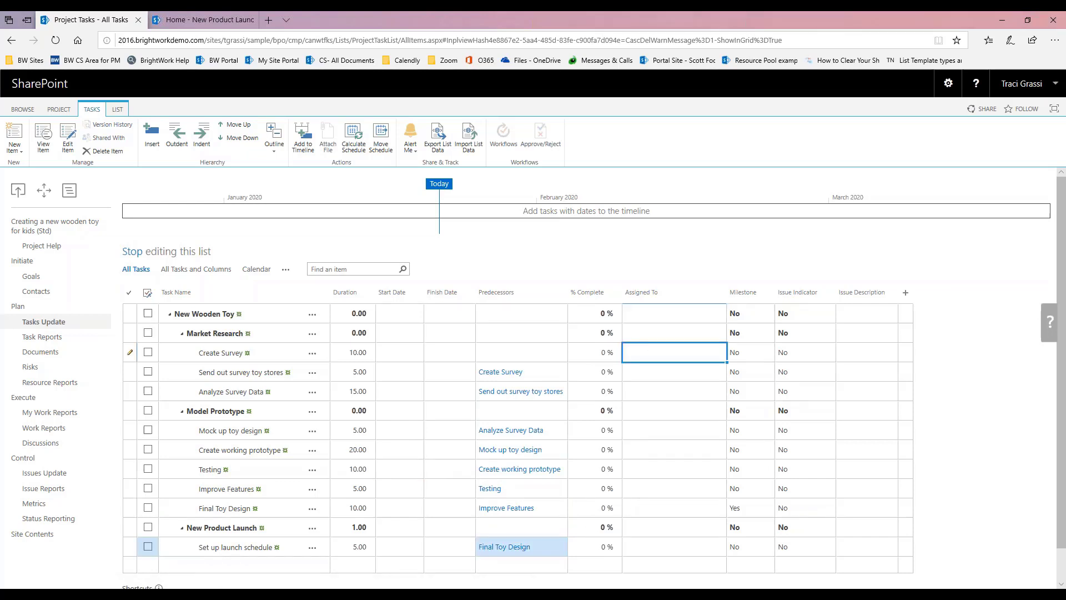
text(traci)
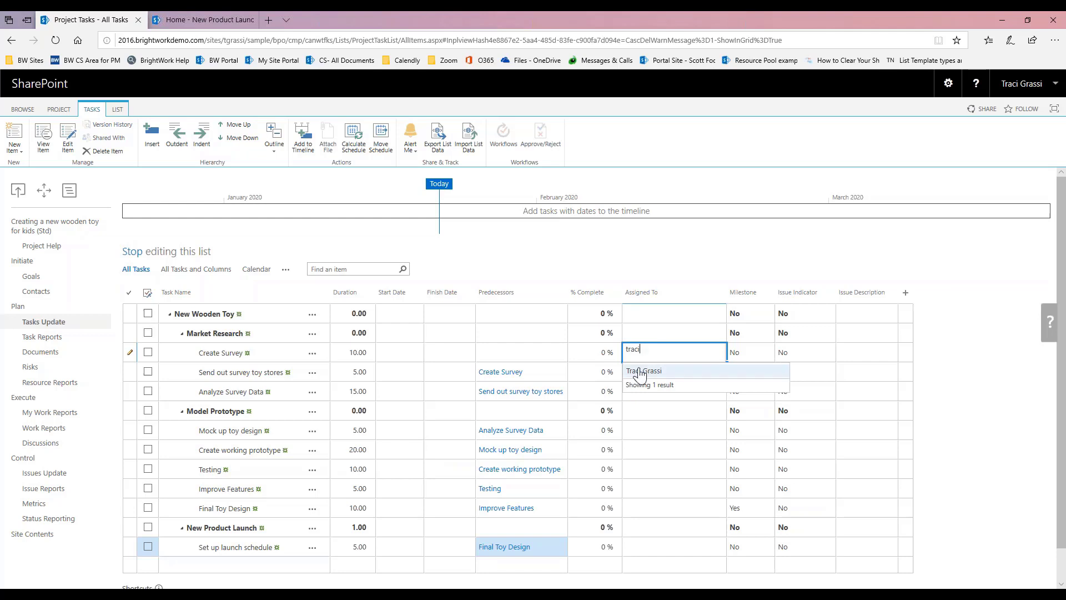
click(647, 371)
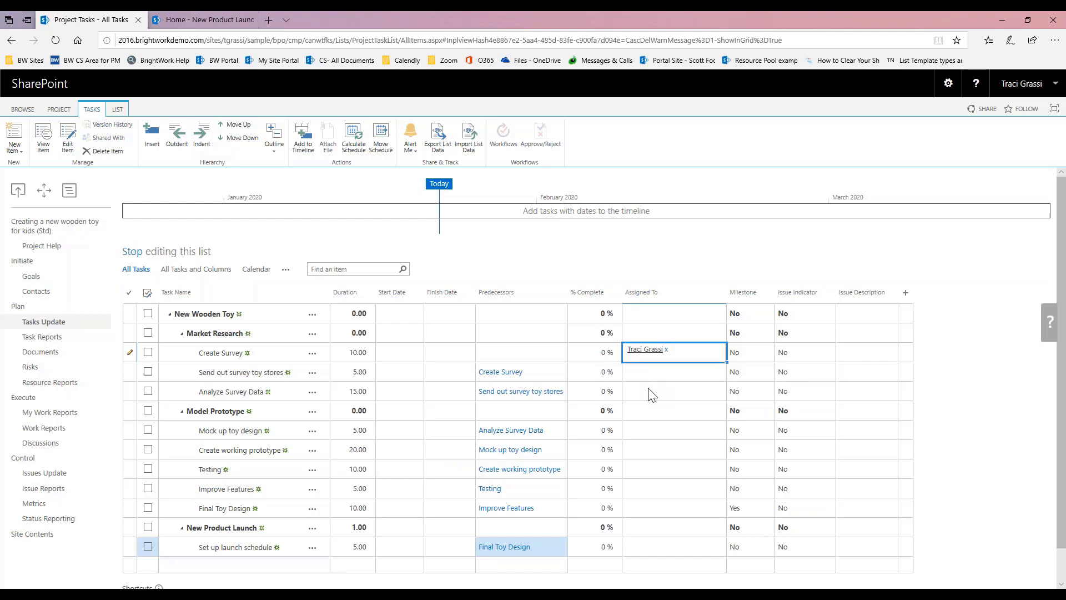
click(648, 389)
text(traci gr)
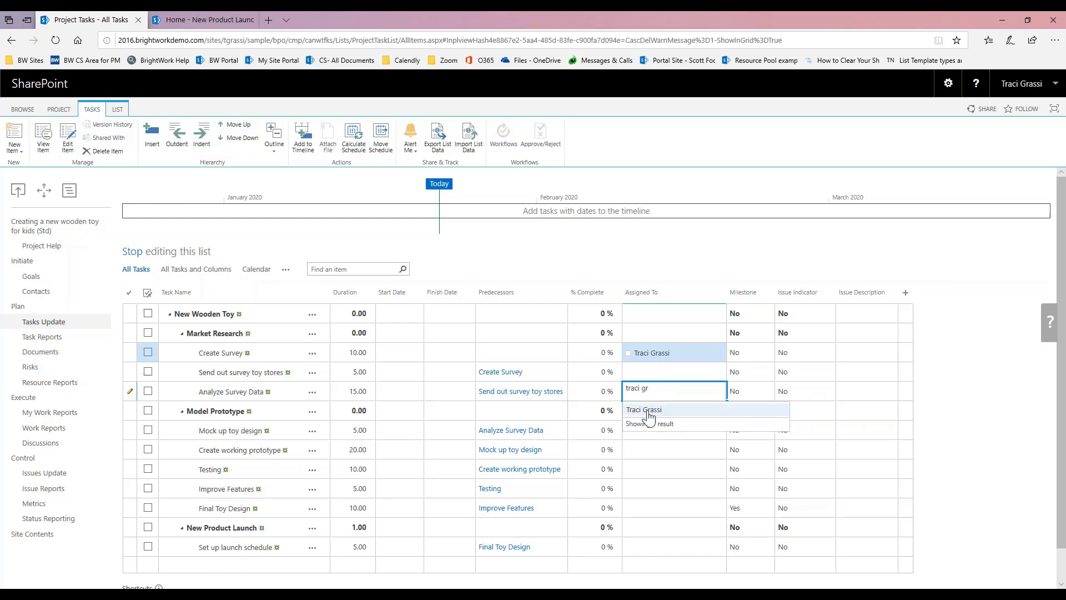
click(650, 412)
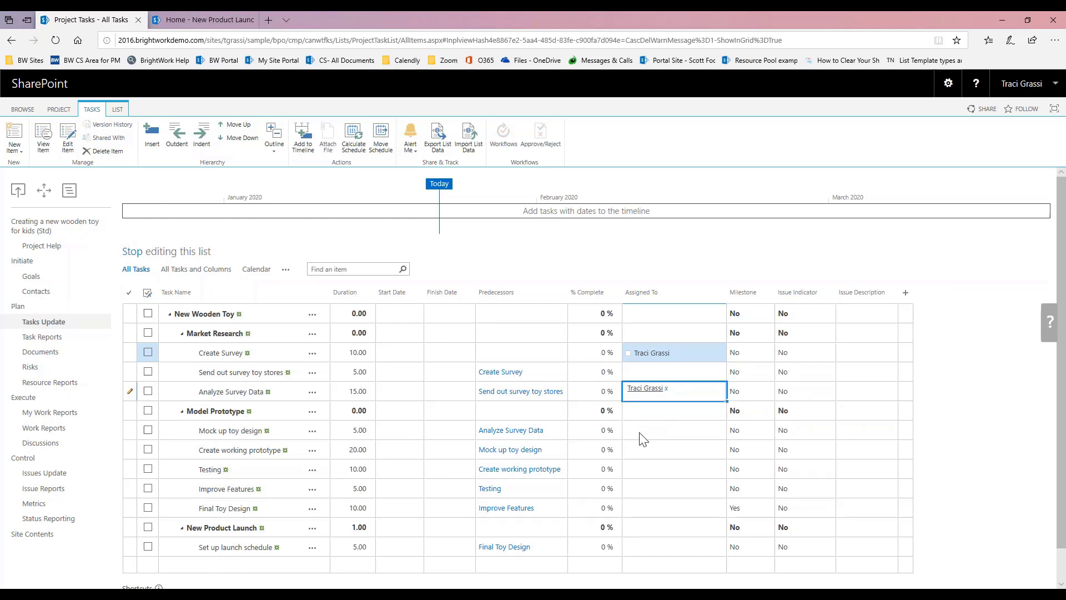
Step: Assign one team member to Mock up toy design and another to Create working prototype
click(641, 434)
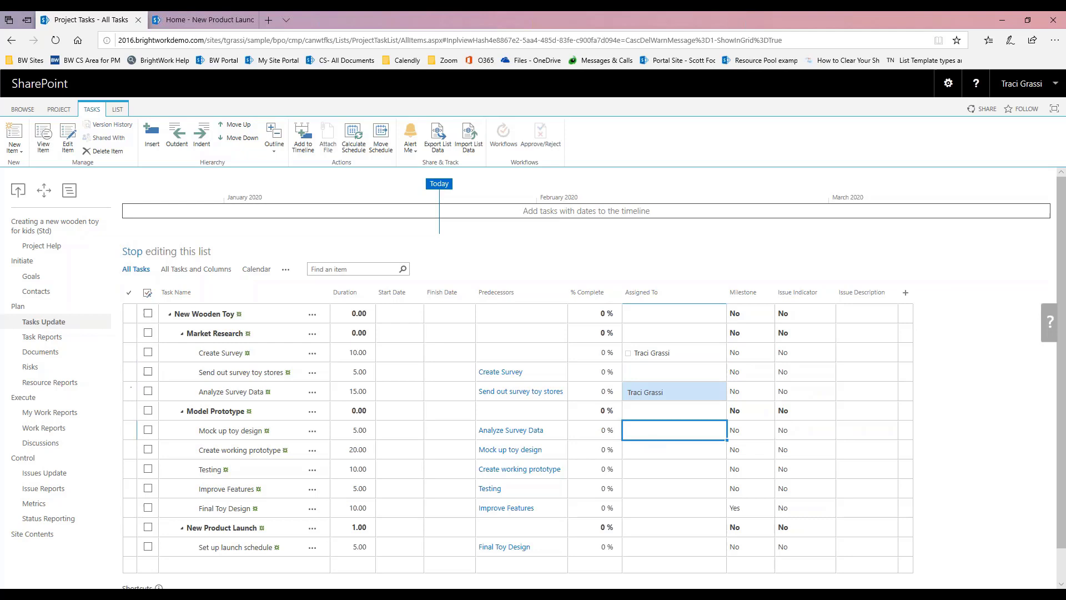
text(scot)
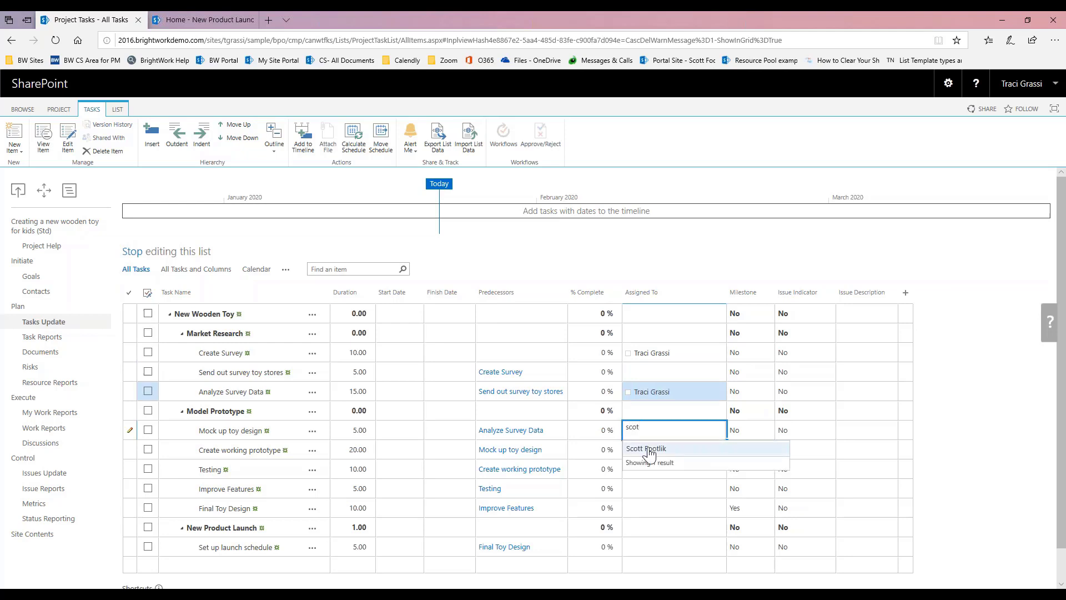
click(646, 448)
click(640, 453)
text(sean)
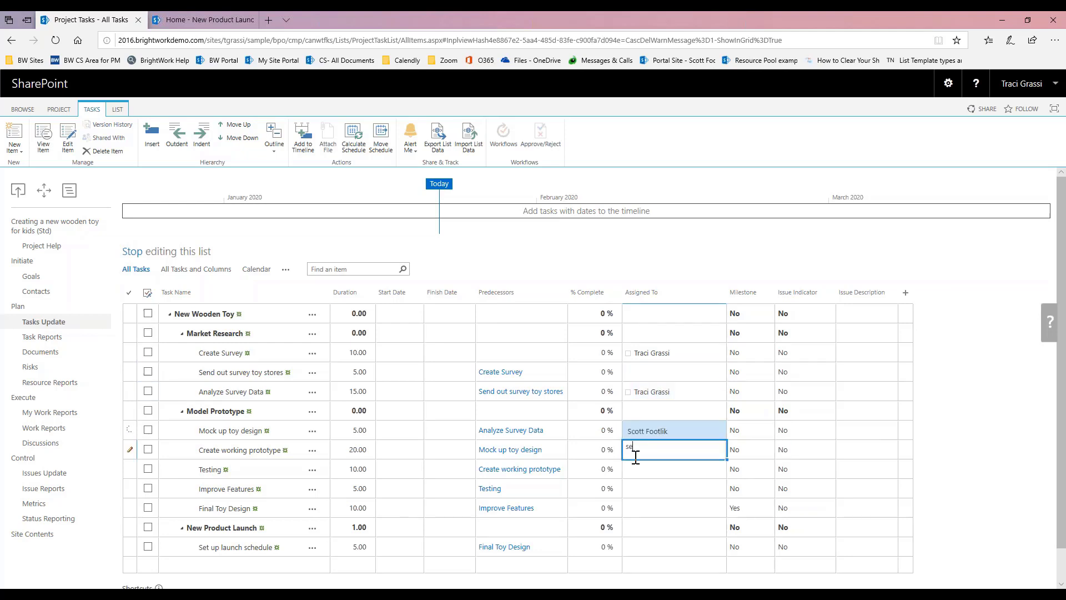
click(642, 468)
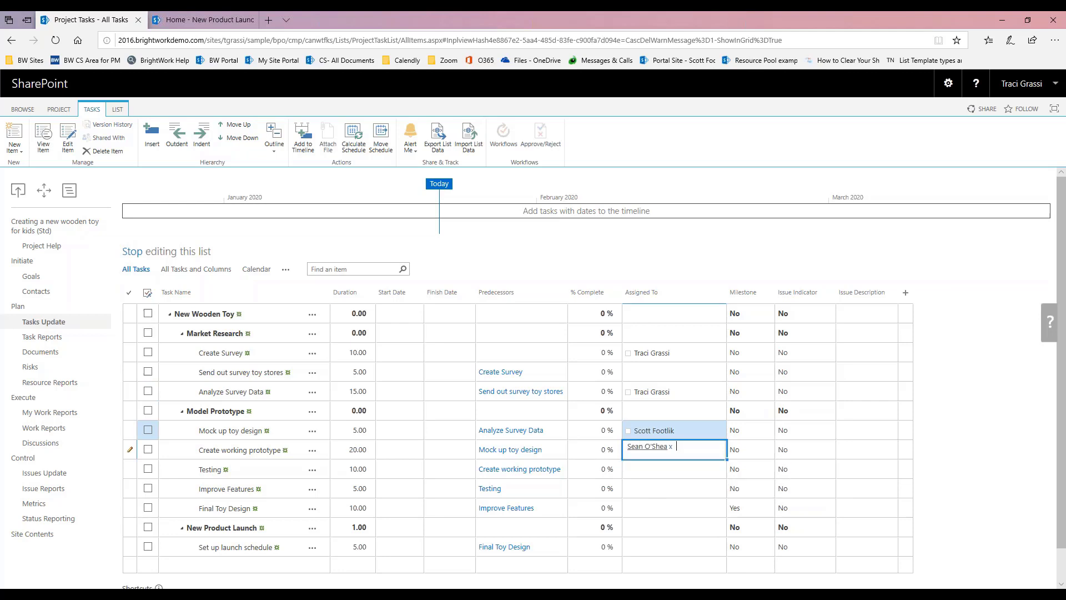
click(640, 489)
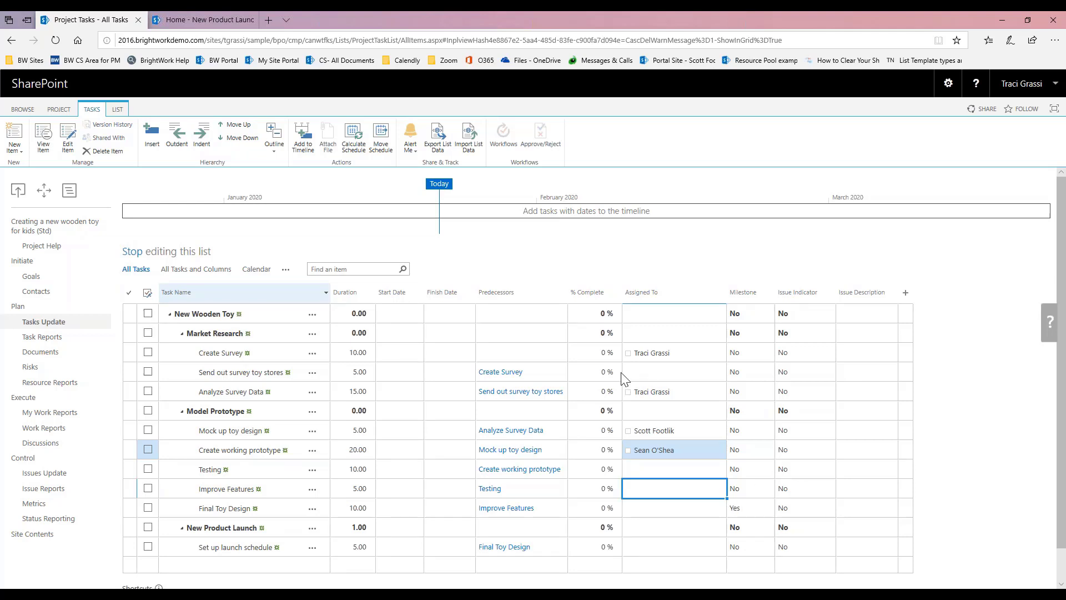
Step: Set Create Survey's start date to January 22, 2020 and dismiss the timeline notice
click(392, 353)
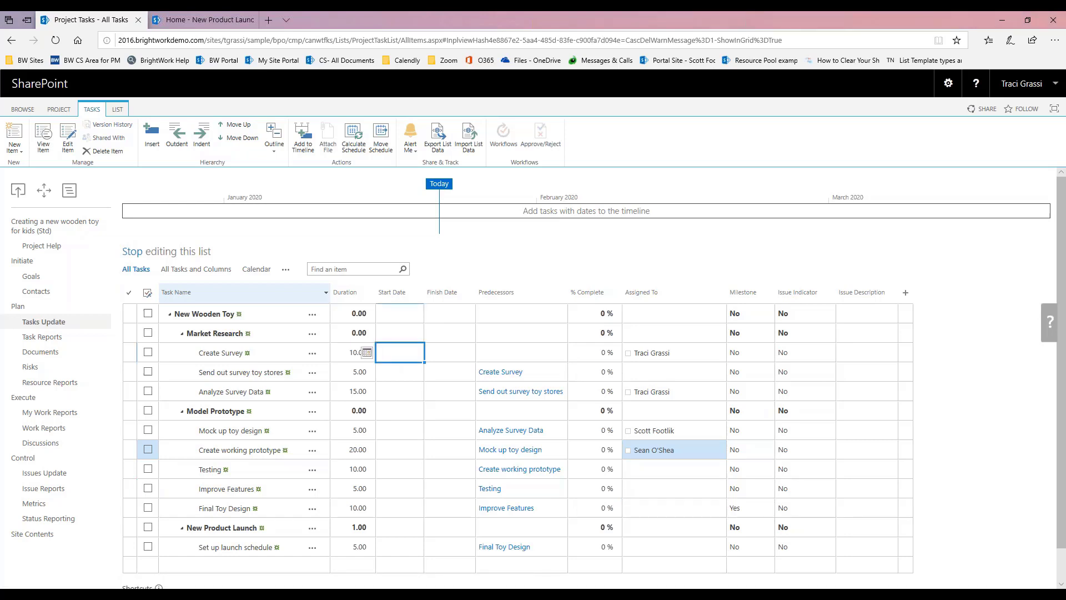
click(367, 353)
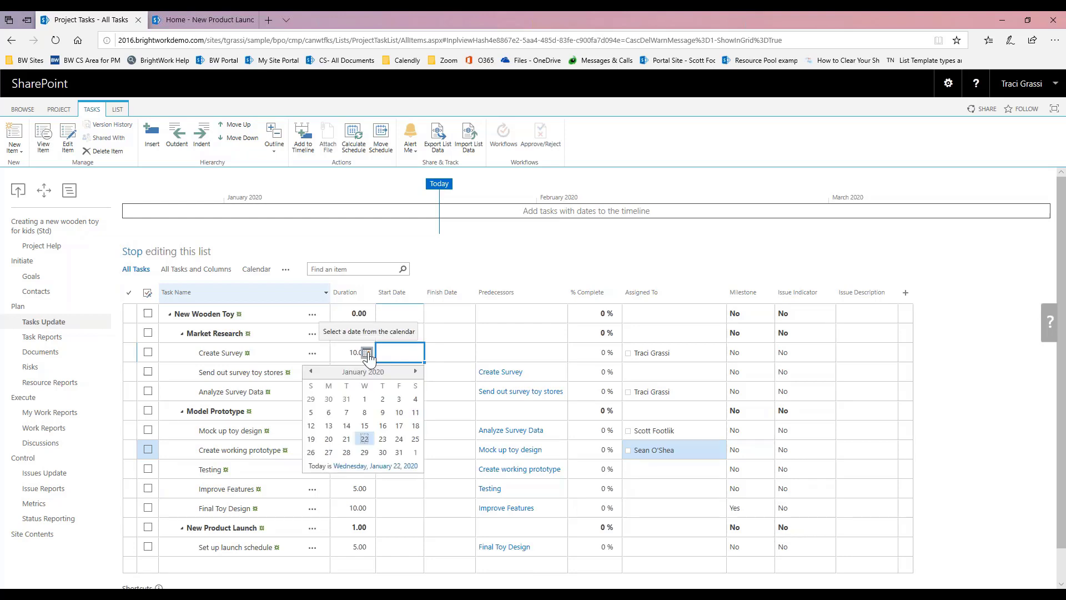
click(364, 439)
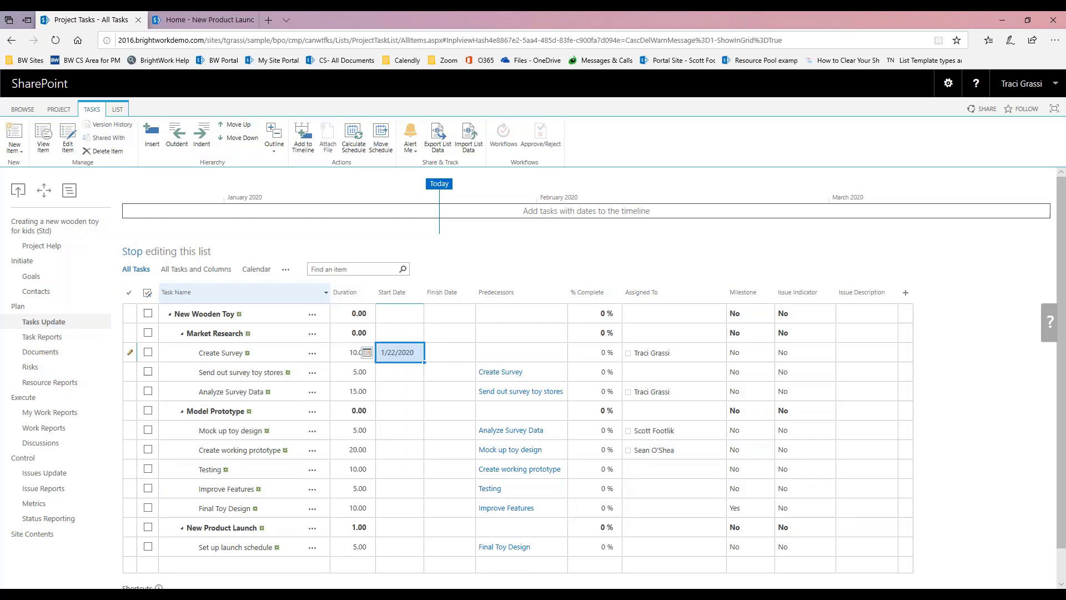
click(395, 488)
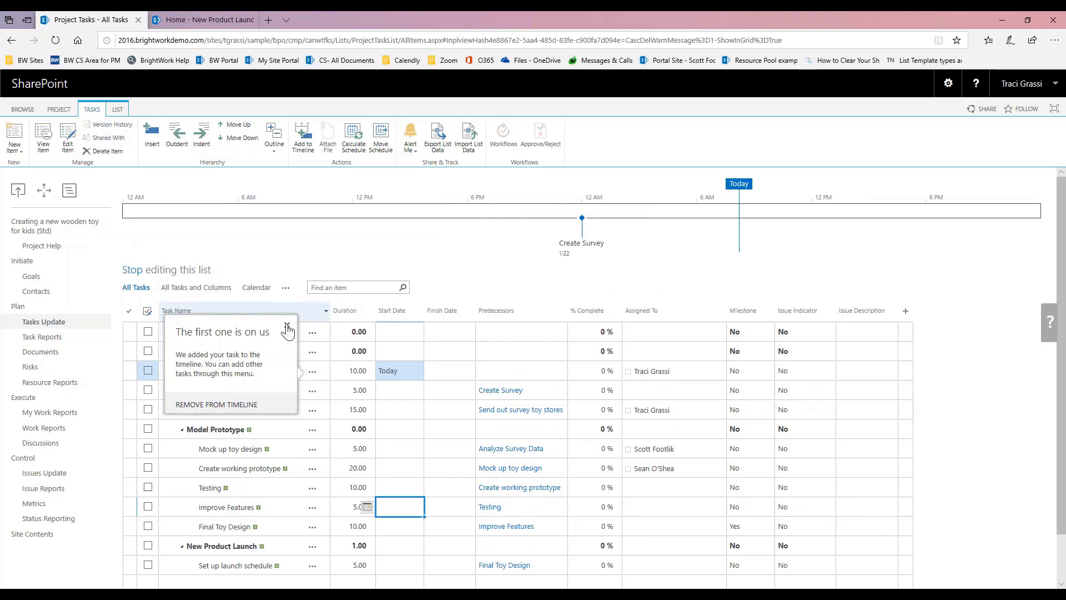
click(287, 325)
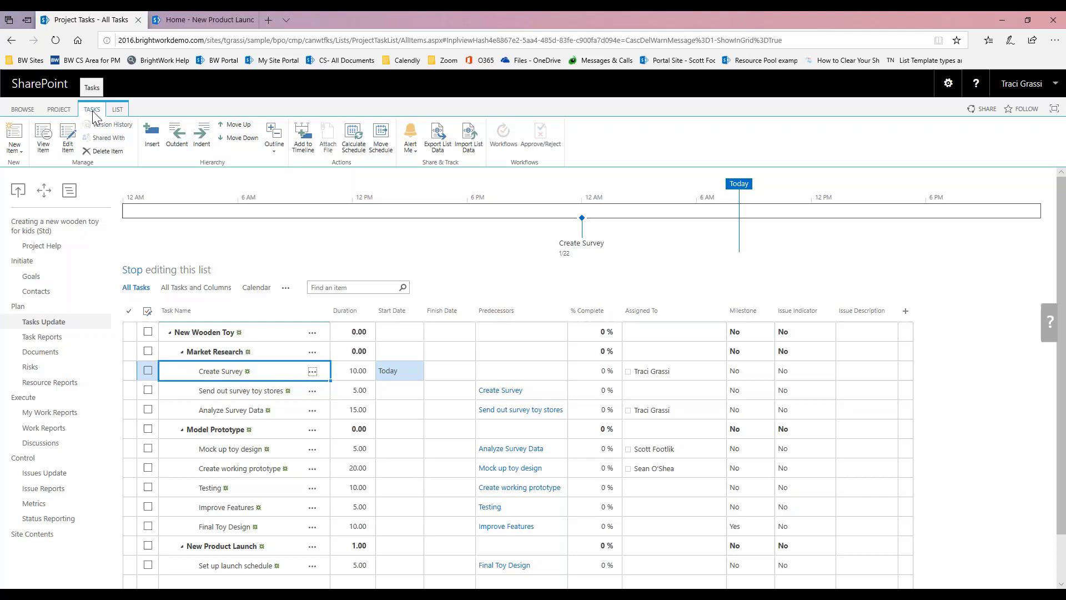
Step: Calculate the schedule and verify Set up launch schedule finishes May 19
click(353, 139)
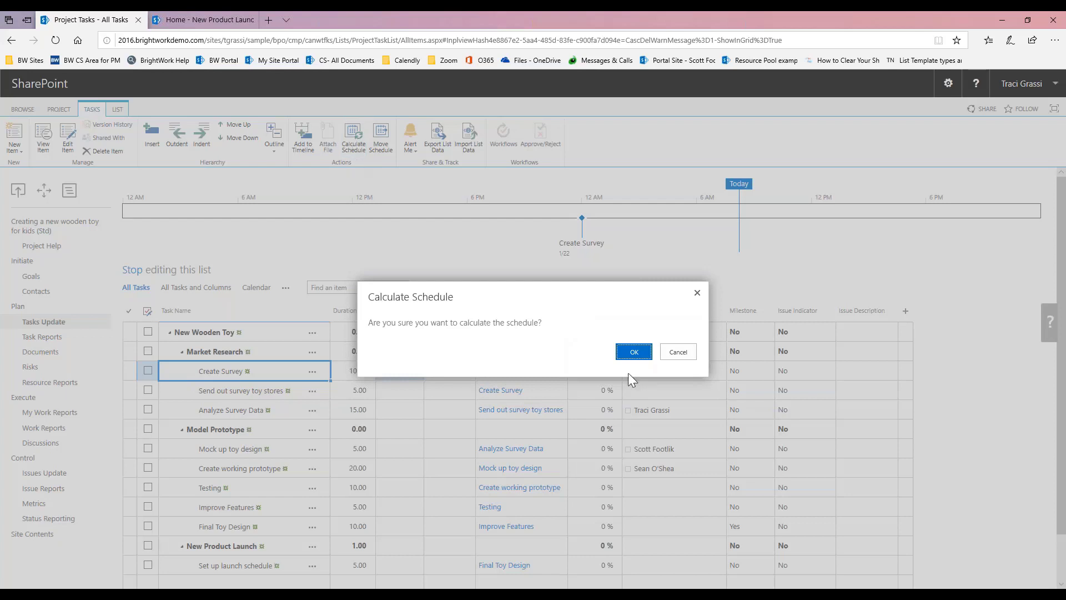
click(633, 352)
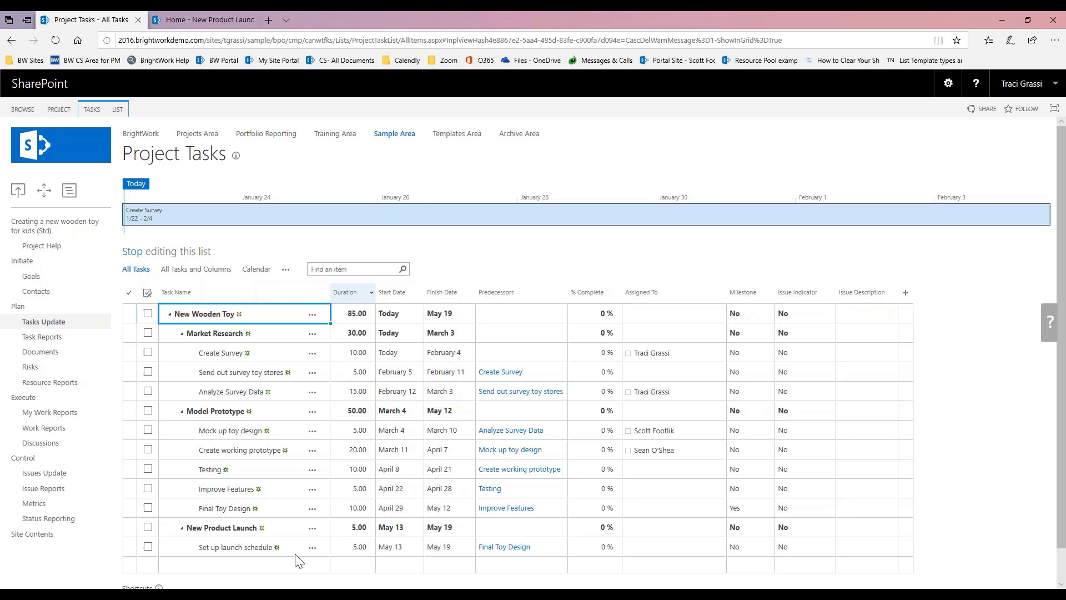
click(446, 548)
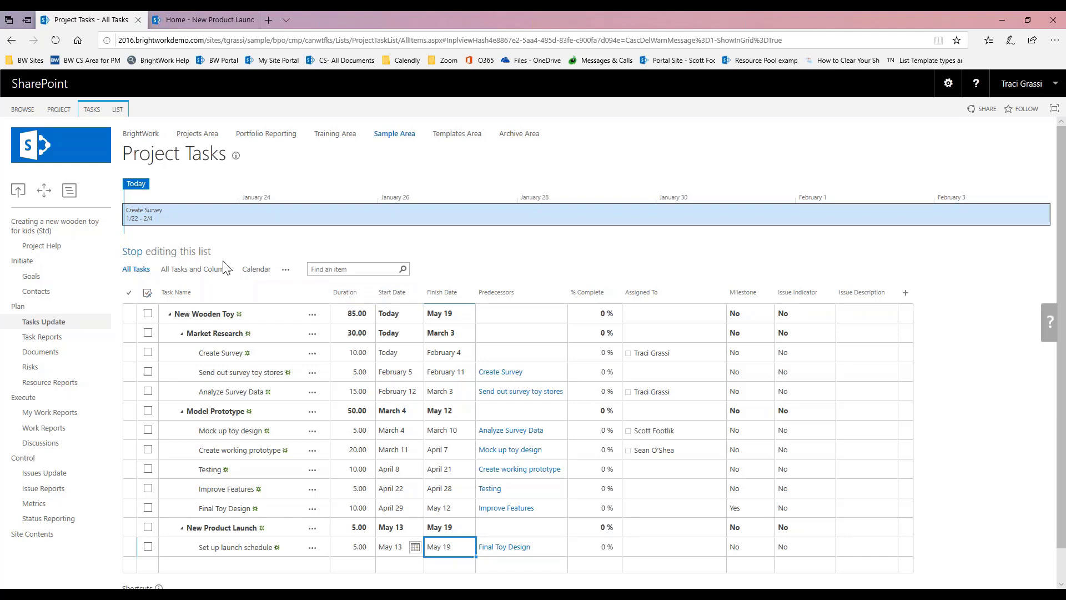
Step: Take Create Survey off the timeline and add Market Research, Model Prototype and New Product Launch
click(312, 353)
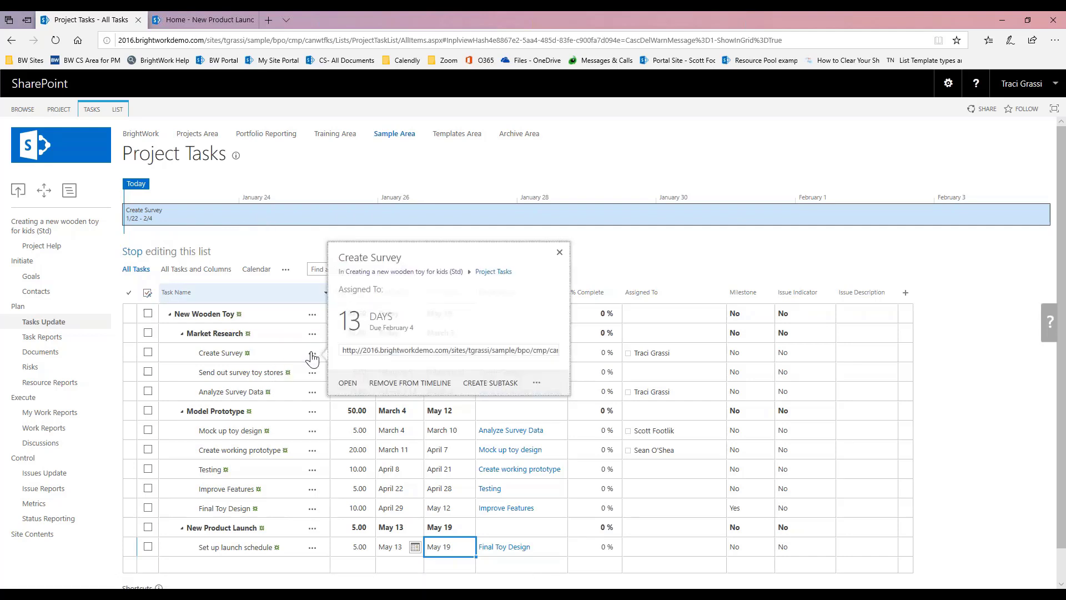
click(402, 384)
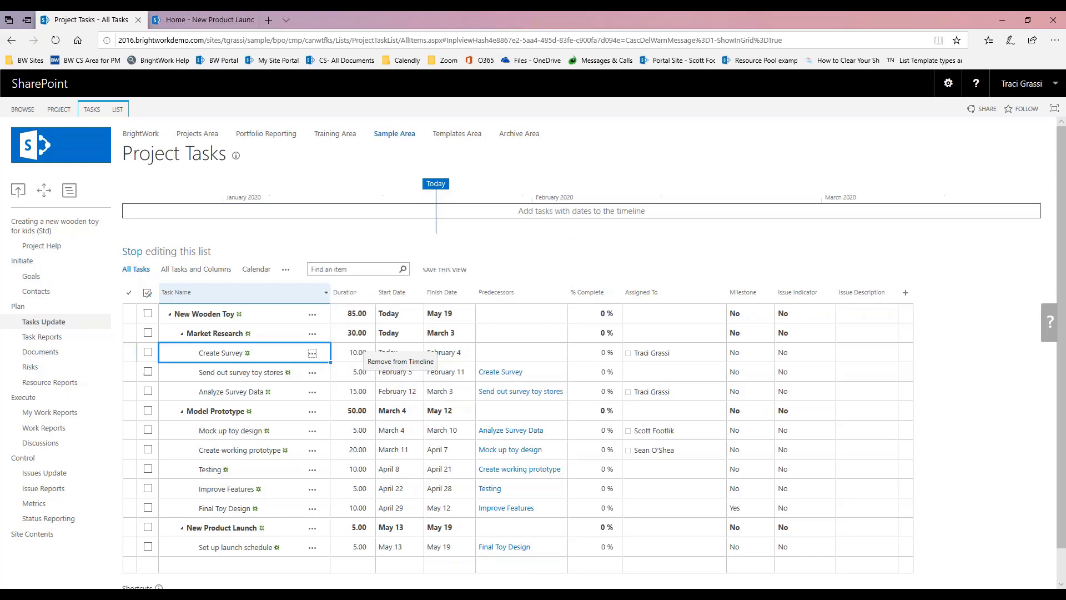
click(312, 333)
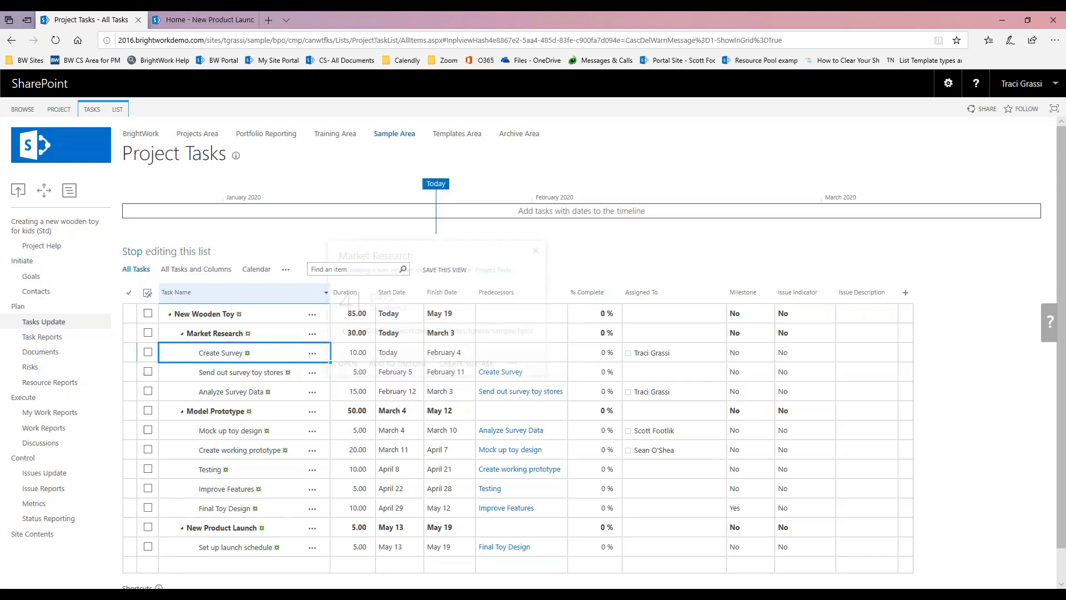
click(398, 364)
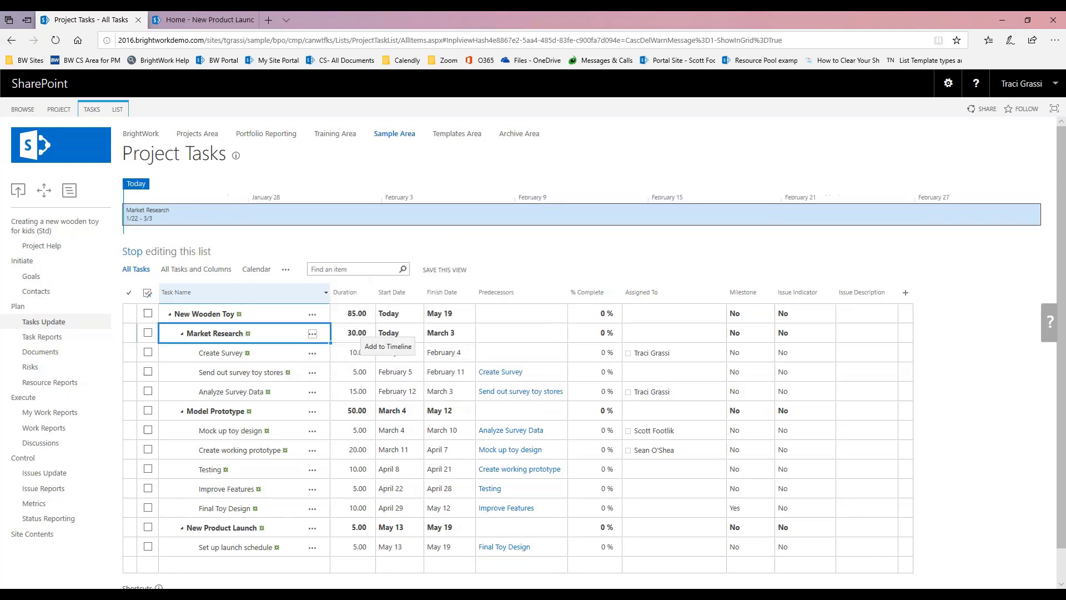
click(313, 412)
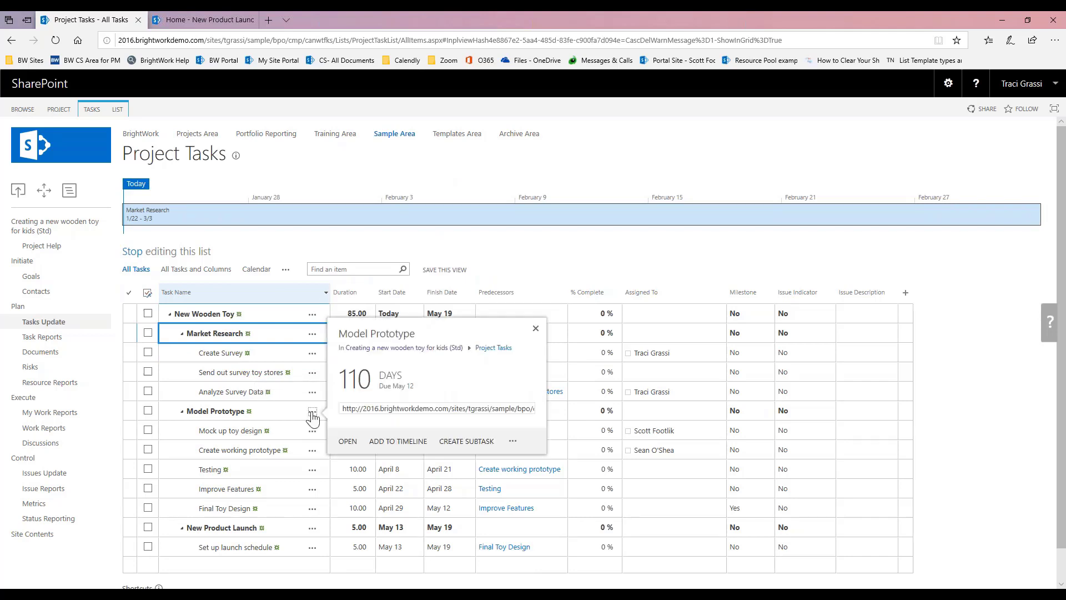
click(380, 442)
click(313, 529)
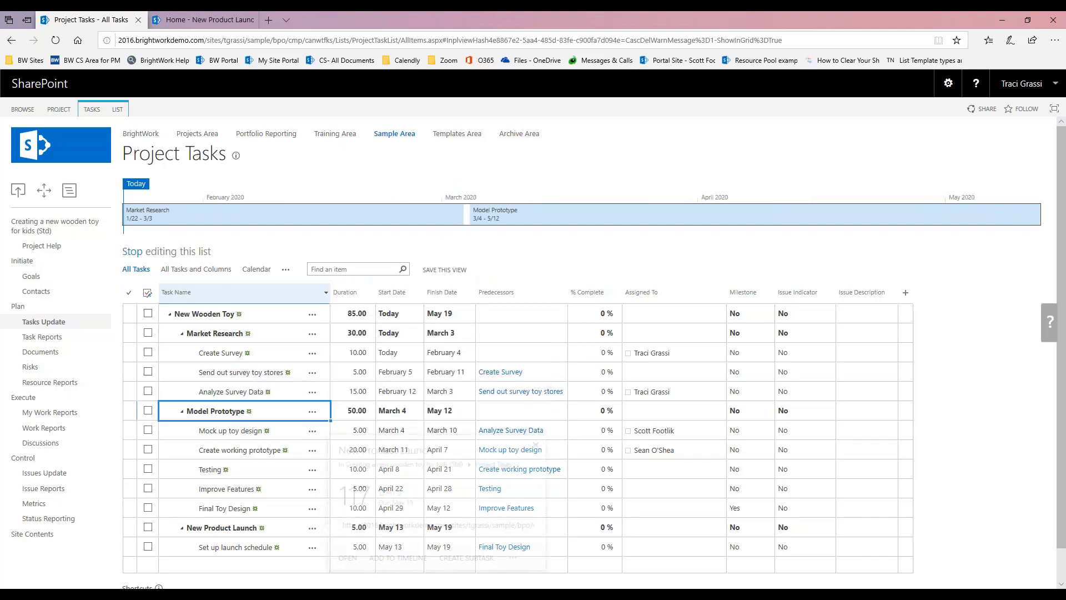
click(397, 558)
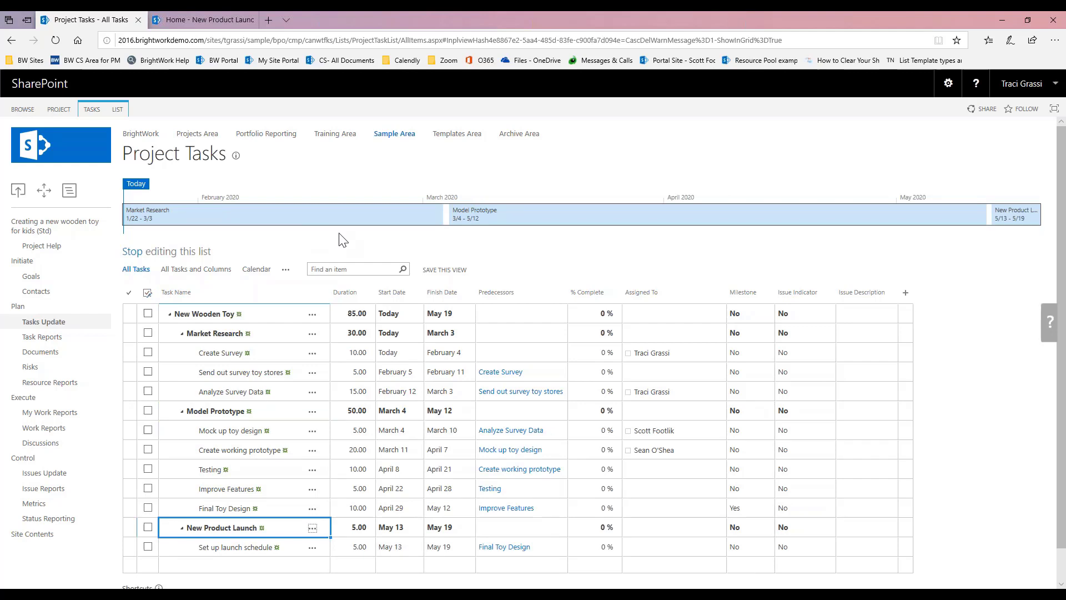
Step: Add Create Survey, Send out survey toy stores and Analyze Survey Data to the timeline
click(310, 355)
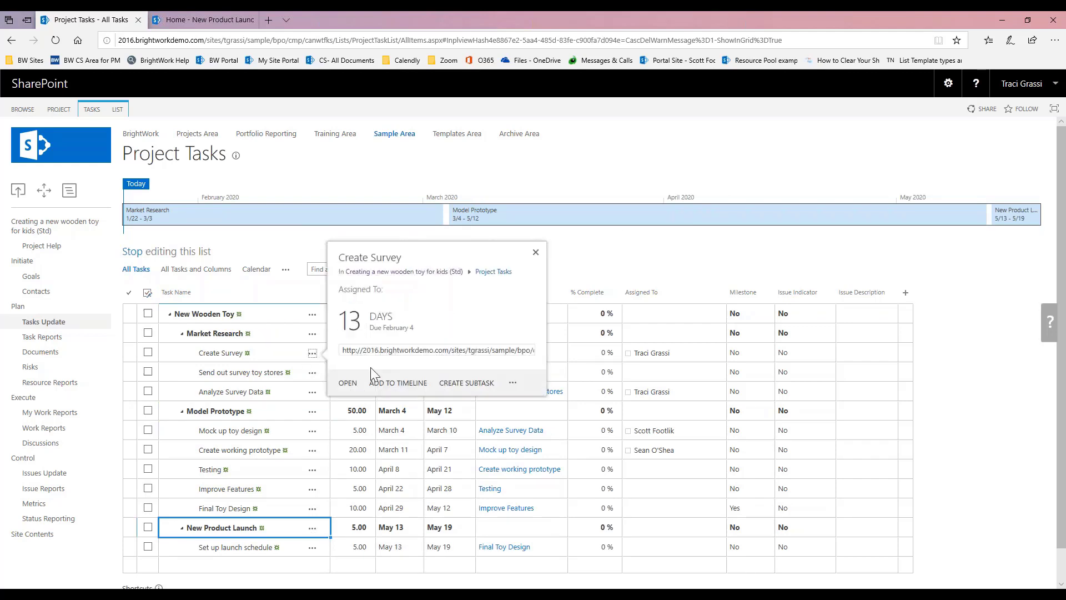
click(380, 385)
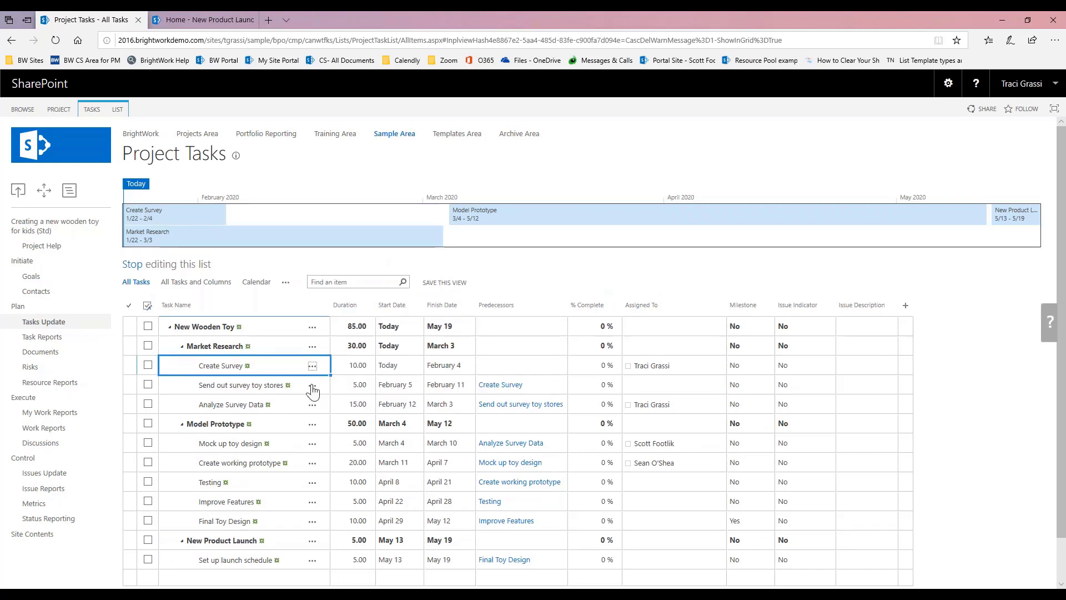
click(312, 385)
click(392, 417)
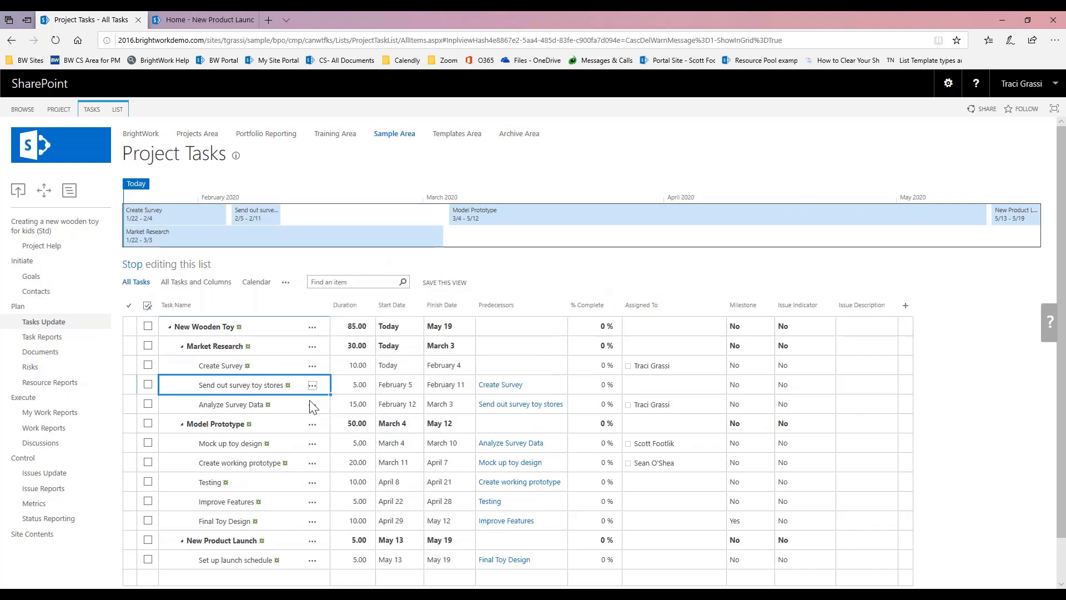
click(312, 404)
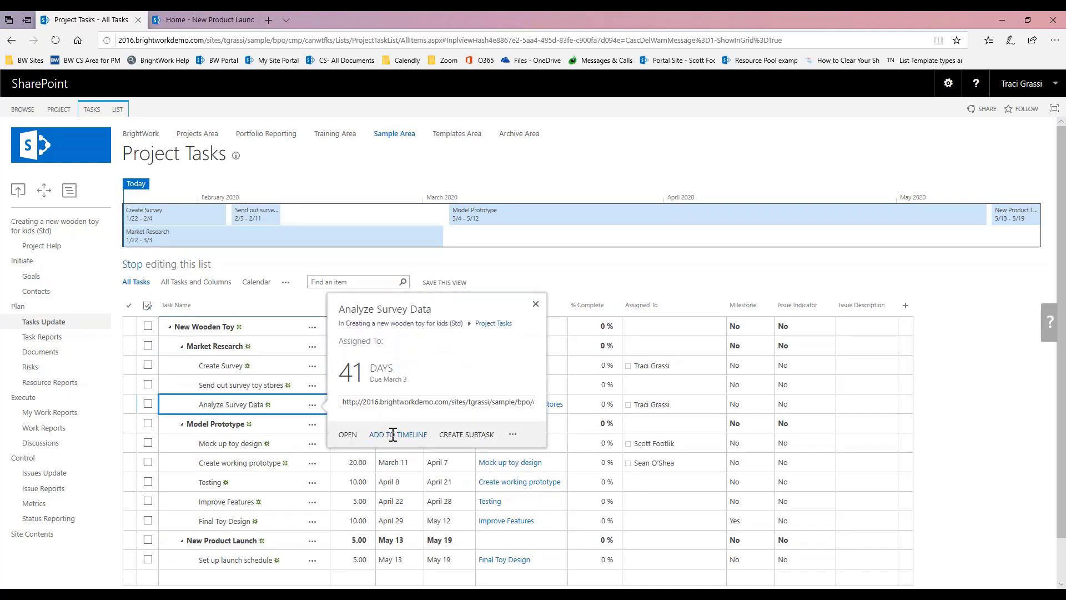
click(395, 435)
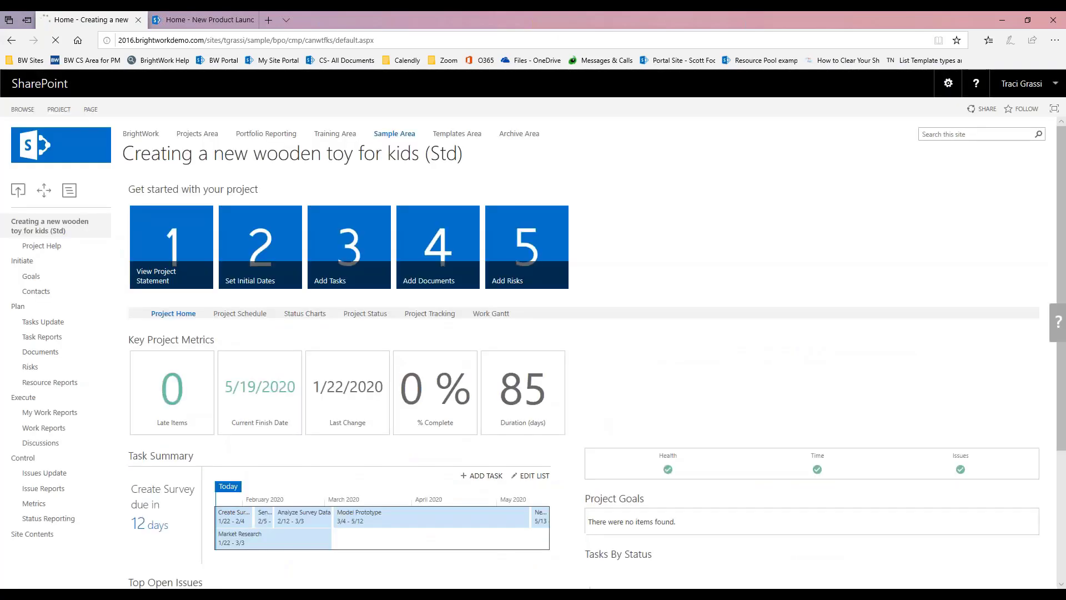
Step: Scroll the project home page down to the key metrics and Tasks By Status chart
scroll(88, 281, down, 2)
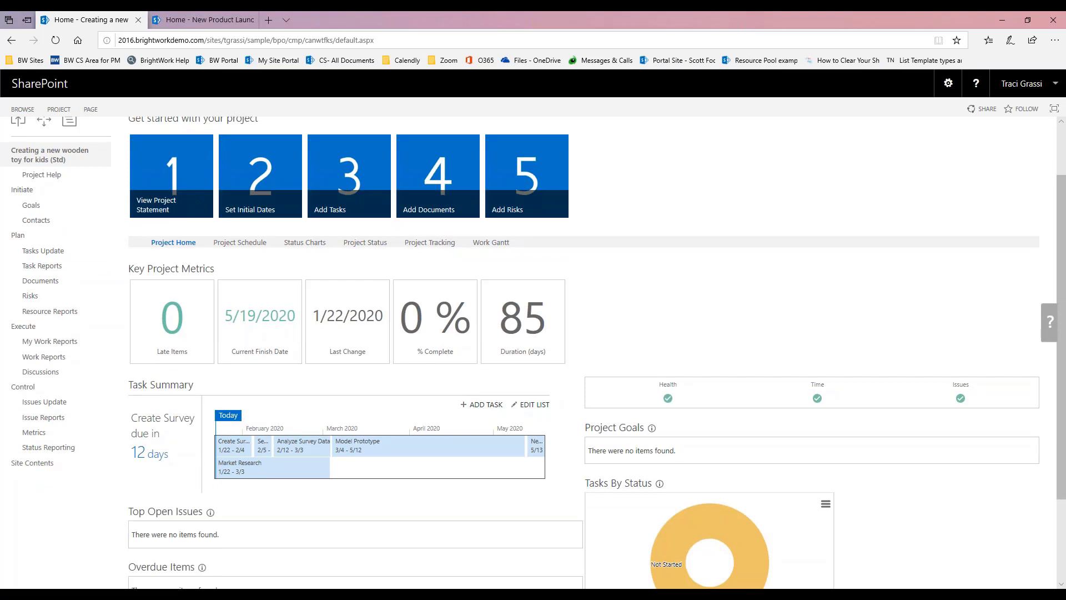